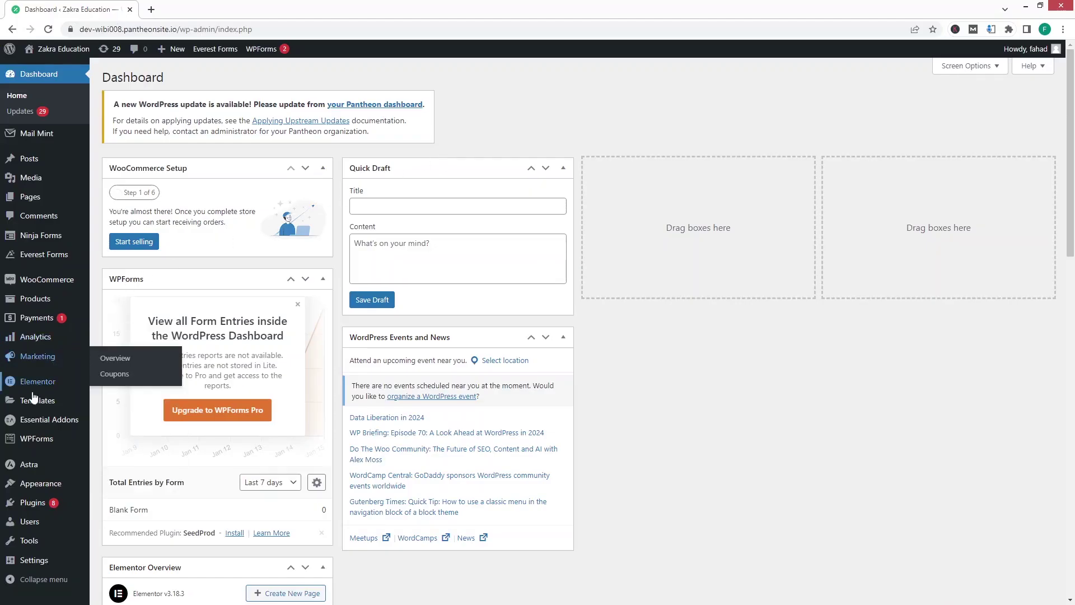
- Search the plugin directory for 'borderless', then install and activate the Borderless plugin
mouse_move(31, 407)
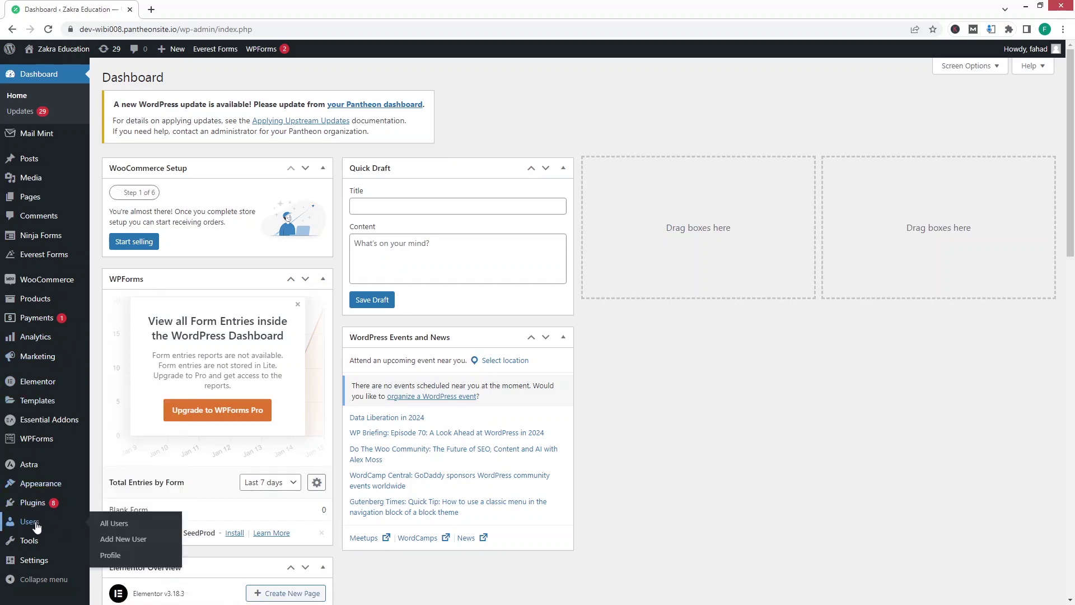
mouse_move(43, 506)
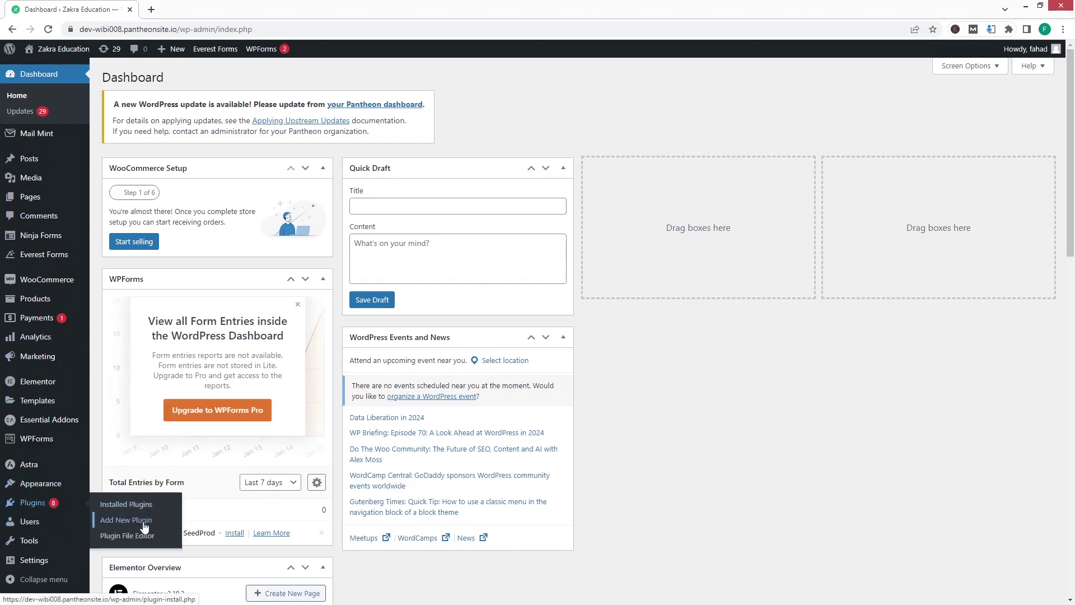
click(144, 525)
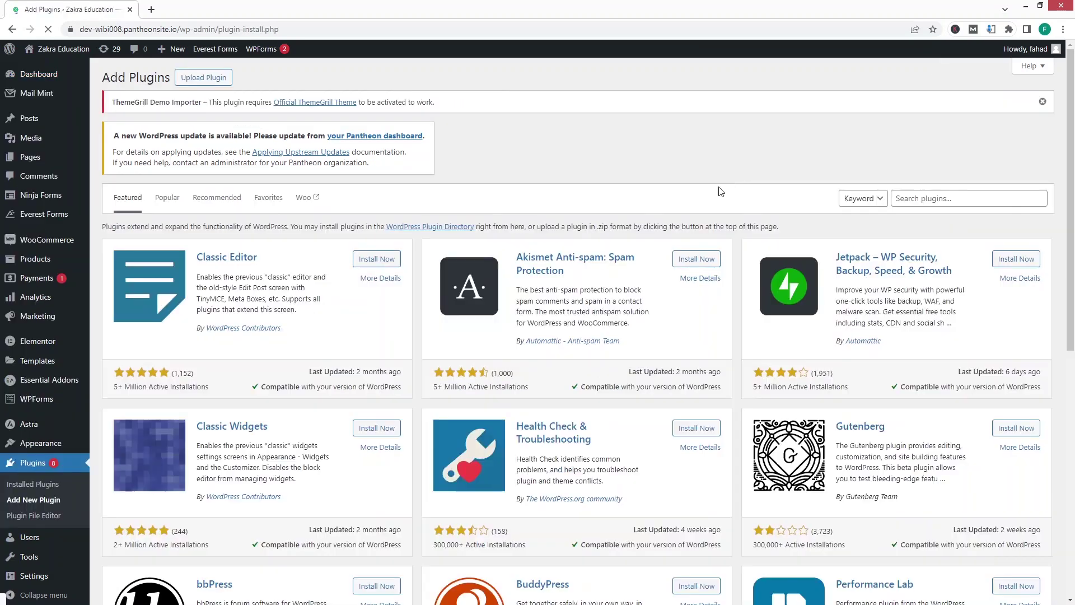
click(933, 200)
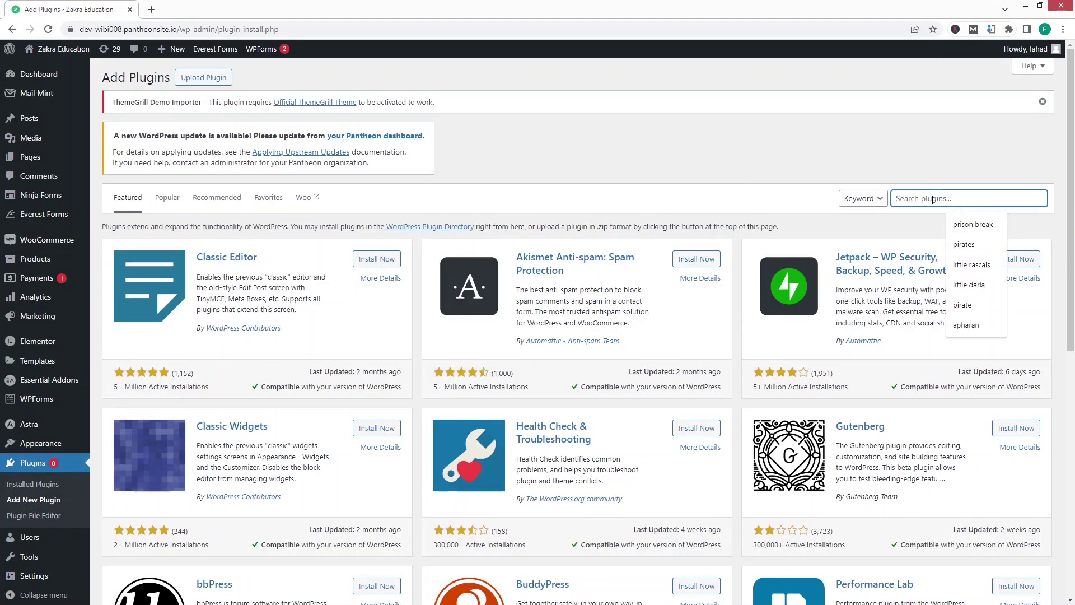
text(borderless)
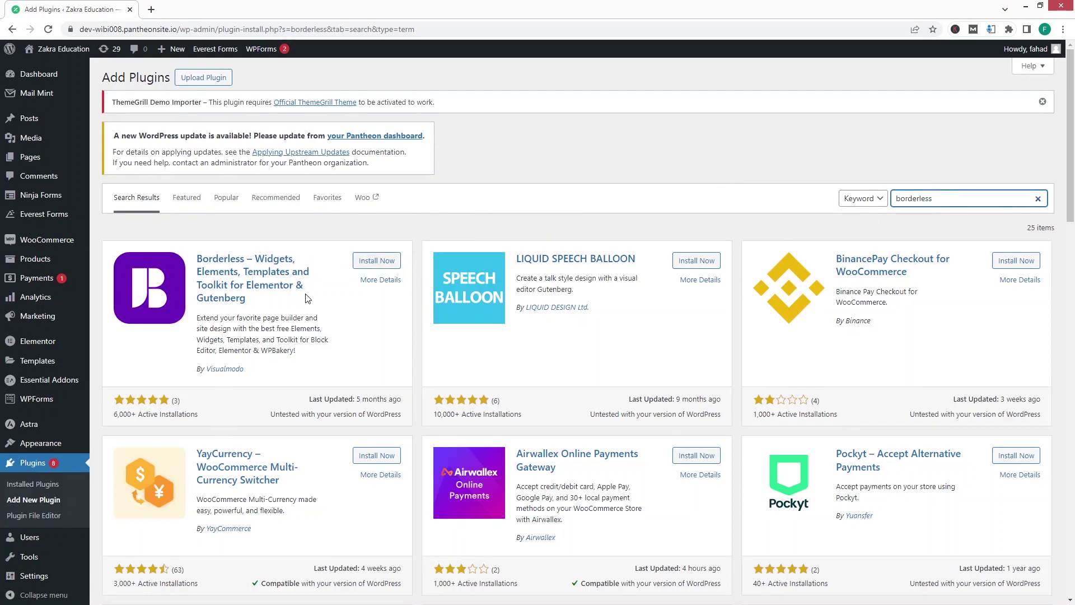
click(367, 262)
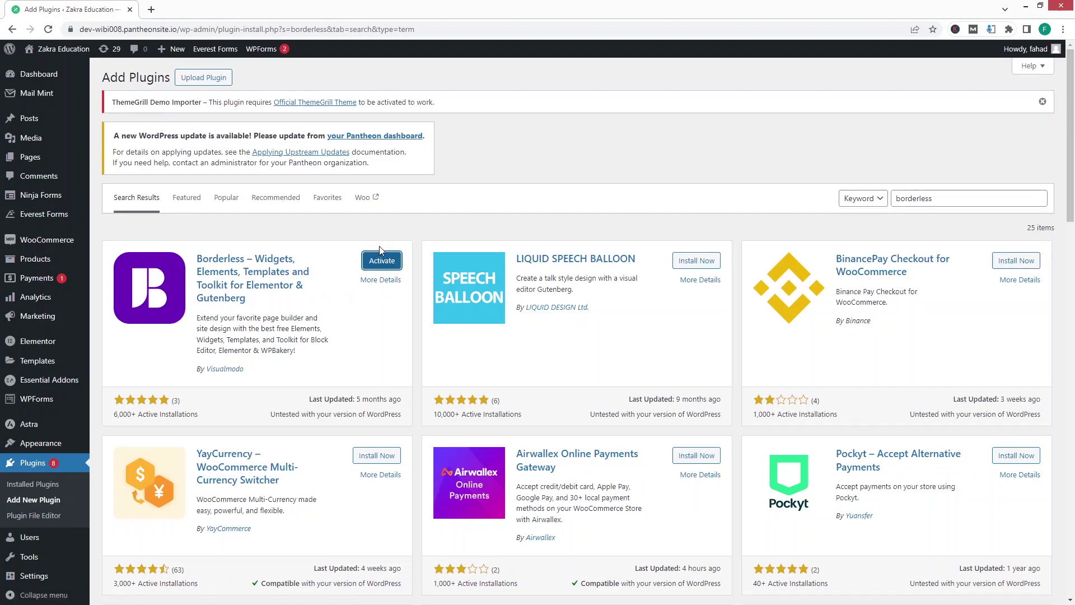
click(376, 262)
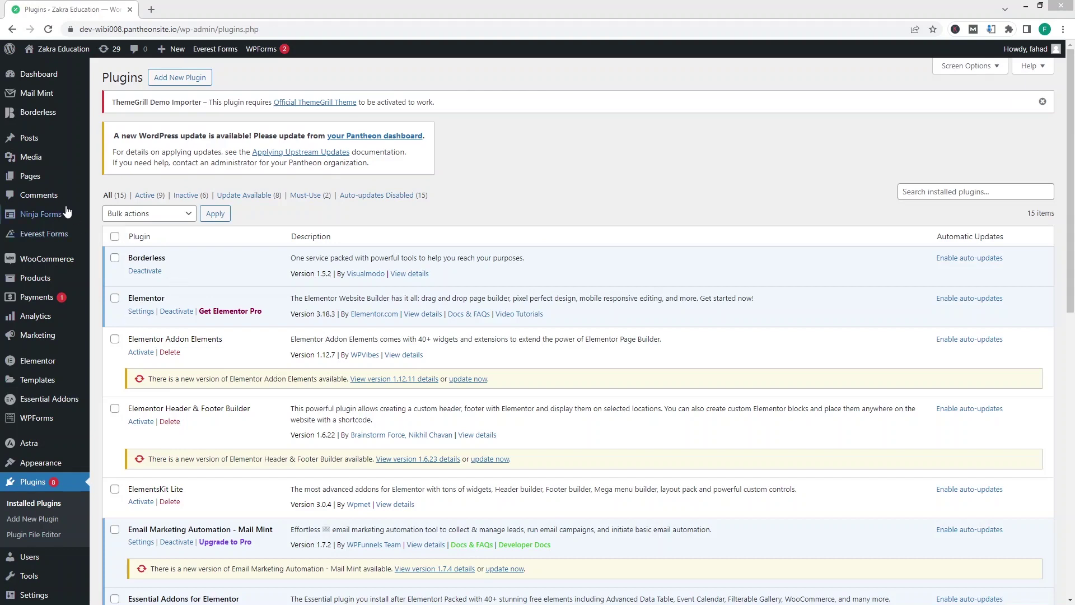
- From All Pages, open the Test page with Edit with Elementor
mouse_move(39, 182)
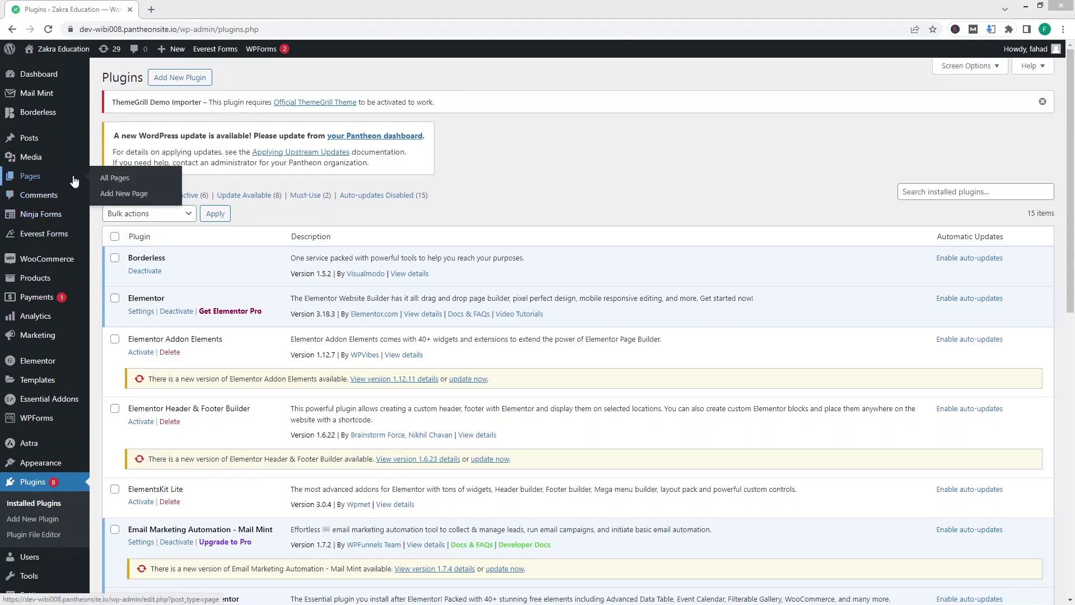
click(127, 177)
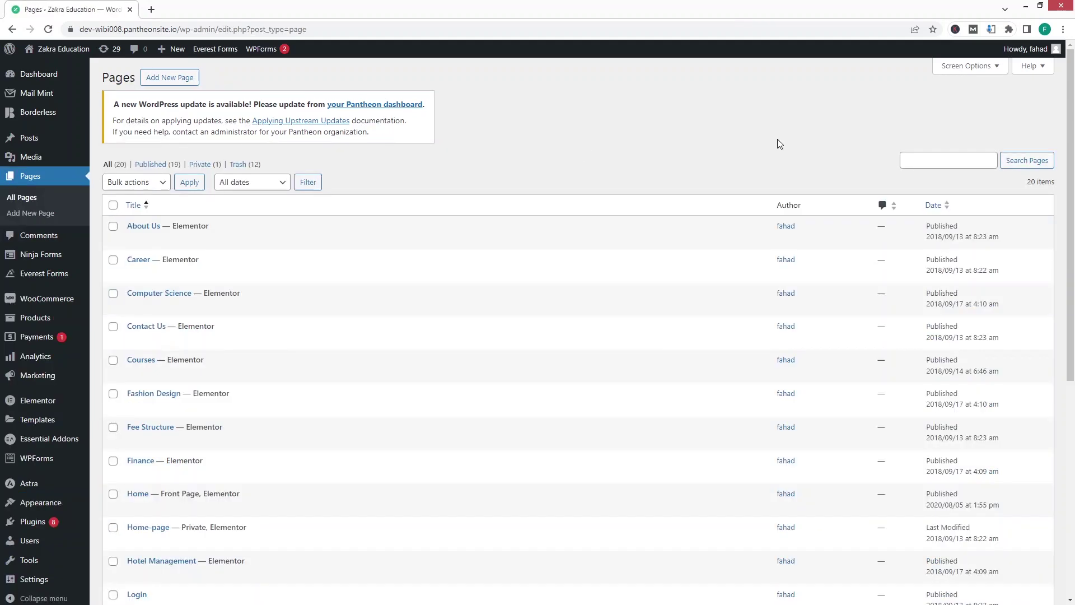
scroll(1070, 120, down, 7)
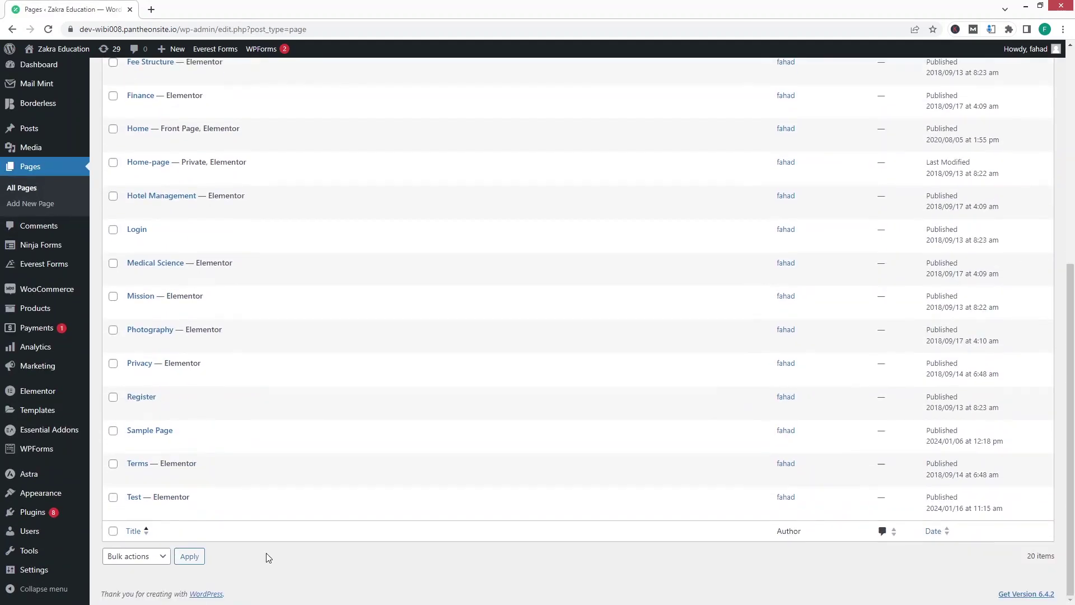
mouse_move(190, 498)
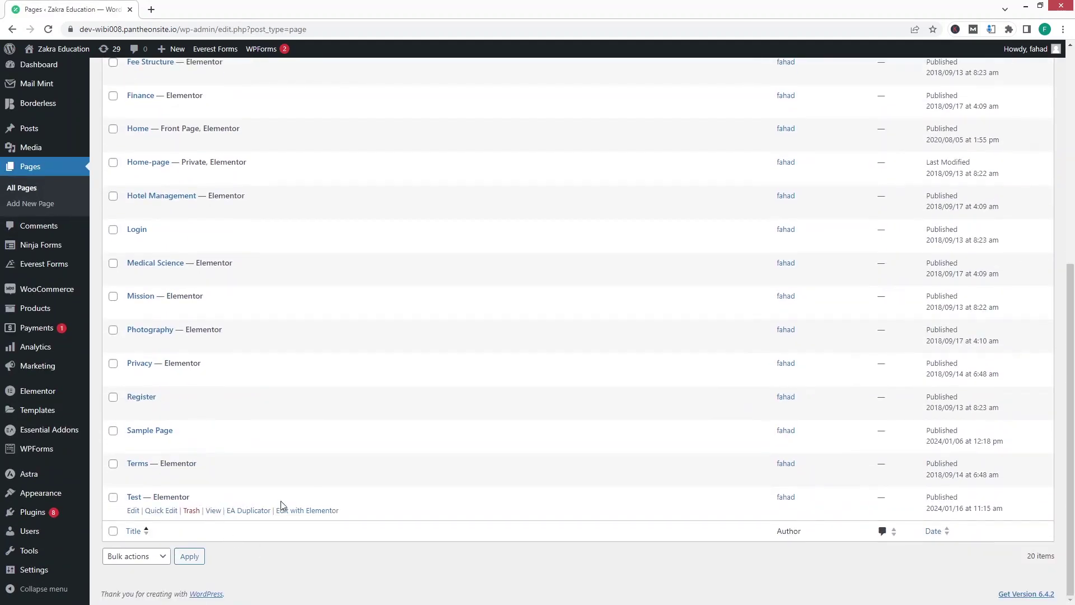
click(314, 517)
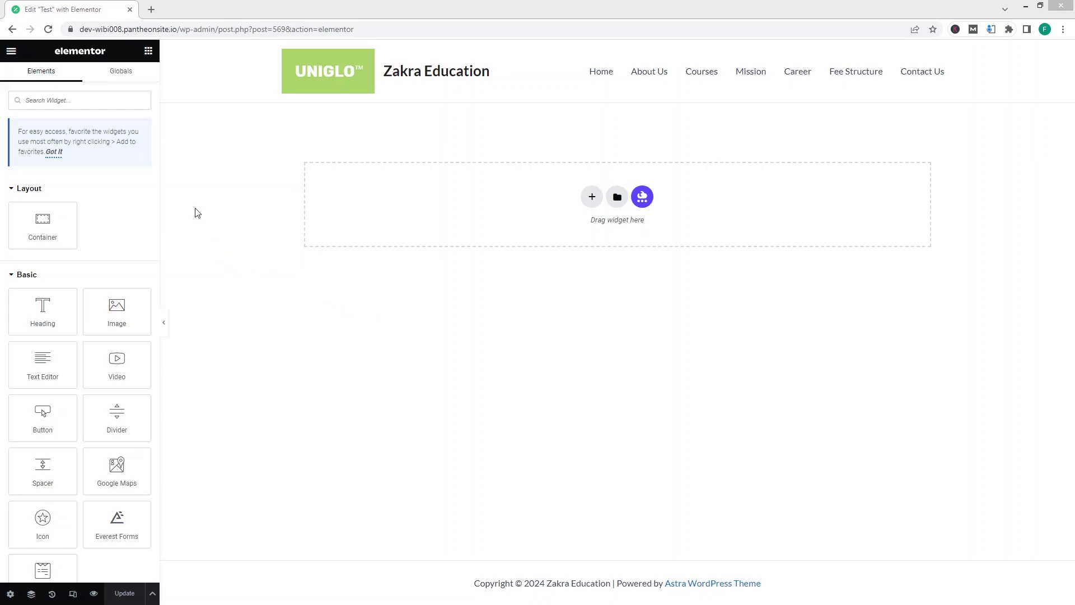
- Scroll the Elements panel down to the Borderless widget category
scroll(115, 313, down, 20)
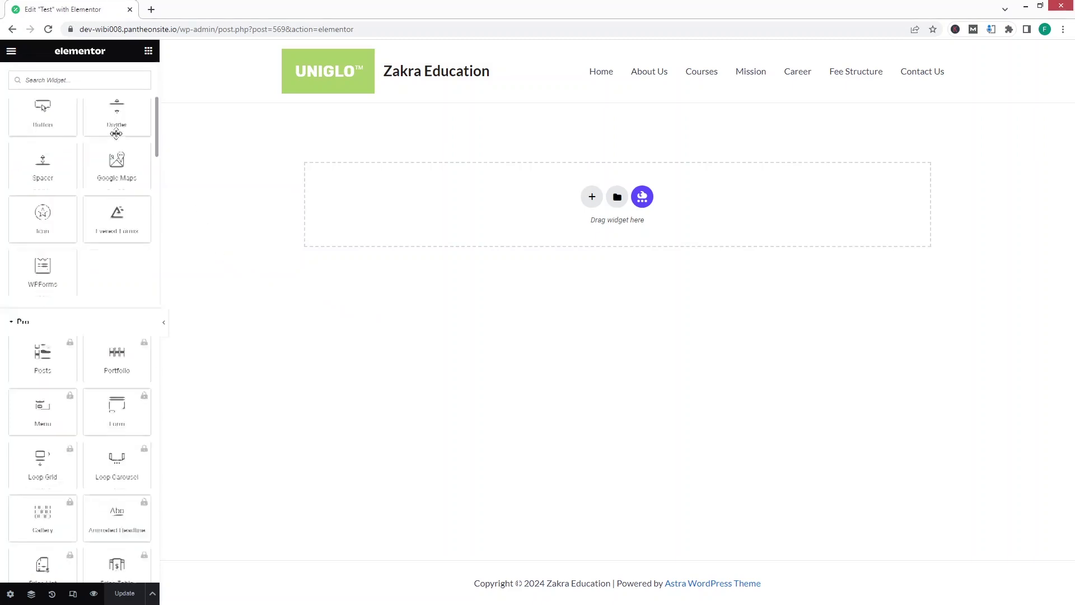
scroll(142, 538, down, 2)
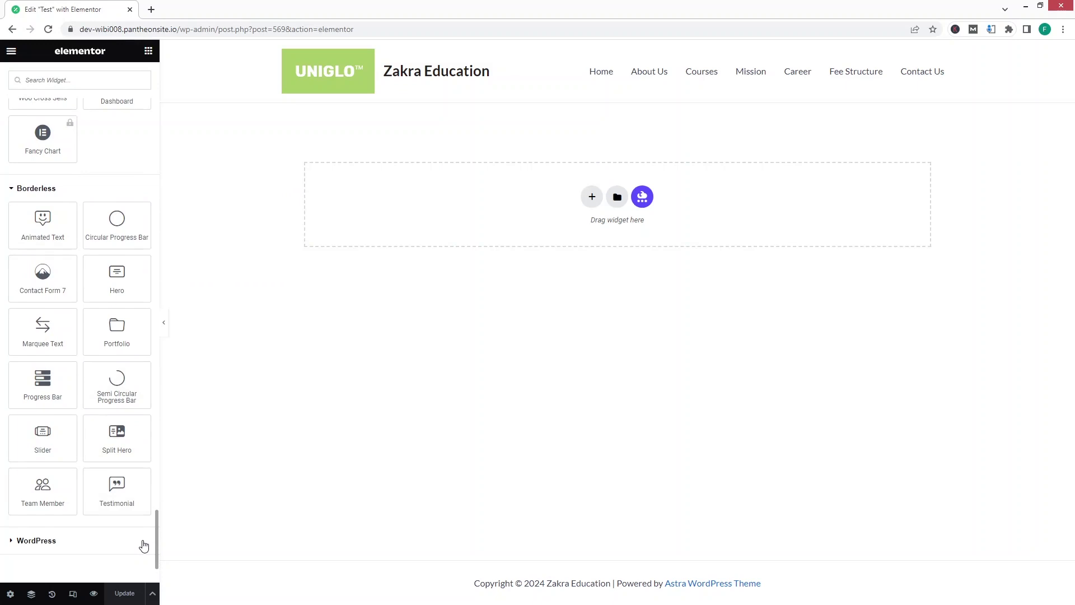
scroll(144, 546, down, 1)
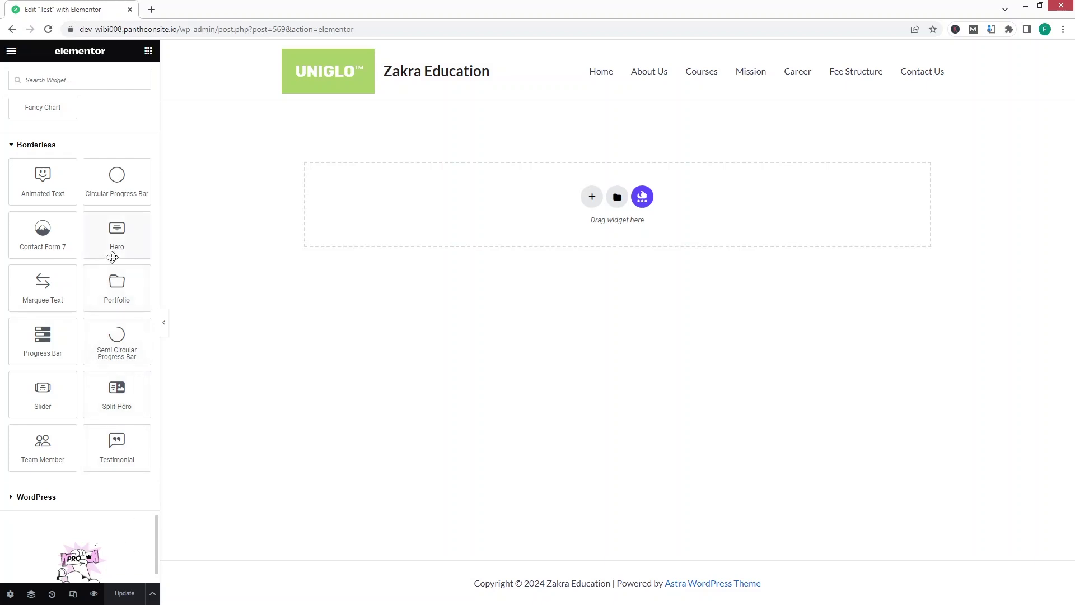
- Drag the Borderless Hero widget into the empty Test page canvas
drag(121, 240, 226, 319)
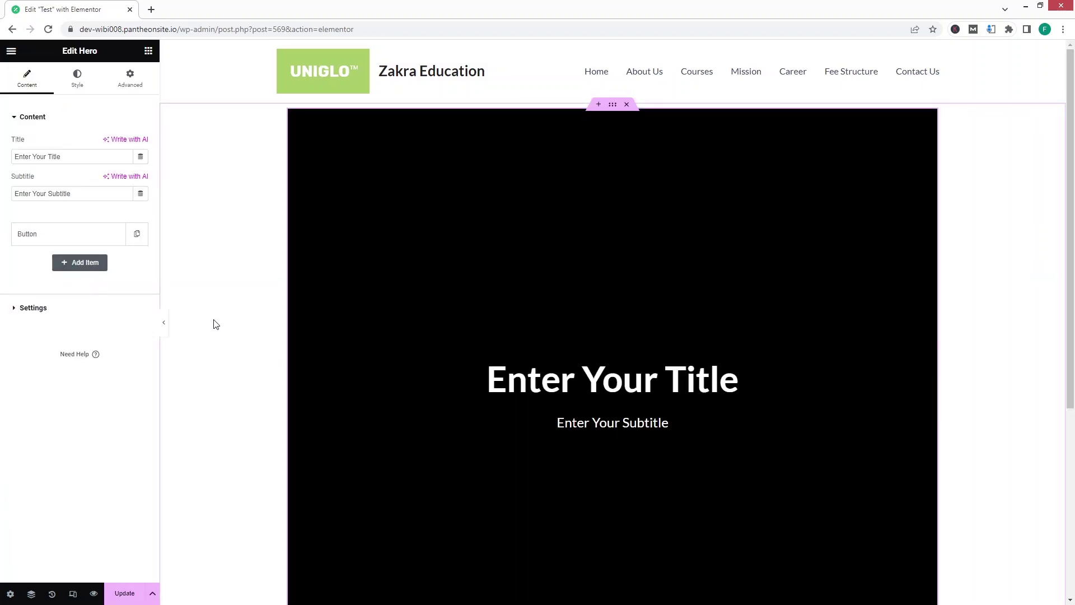
scroll(240, 355, down, 1)
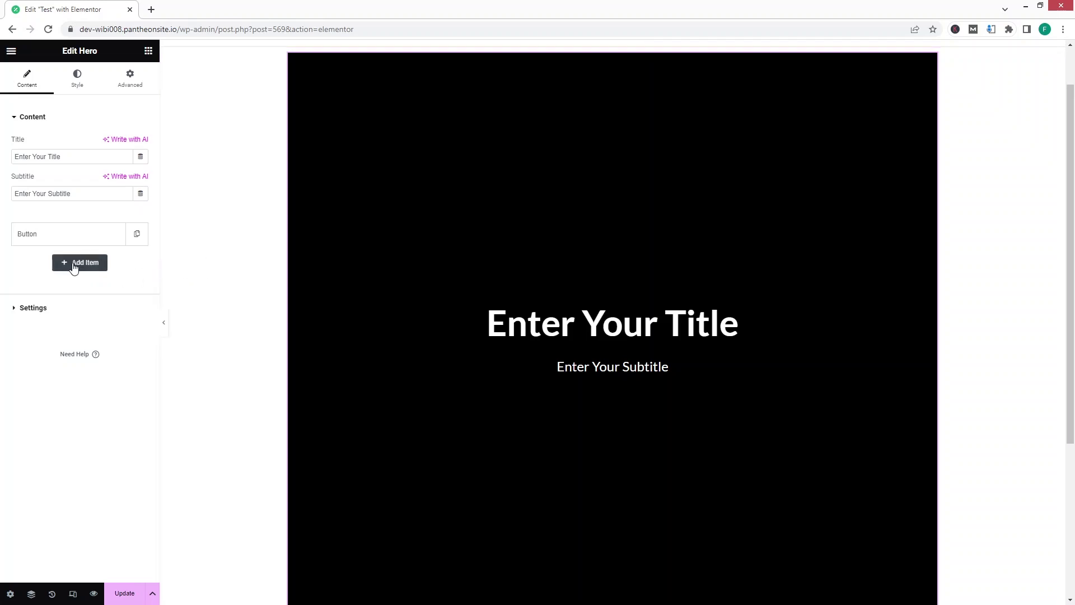
- Set the hero title to 'Hero Section' and subtitle to 'This is the description about the section'
triple_click(61, 154)
text(Hero Section)
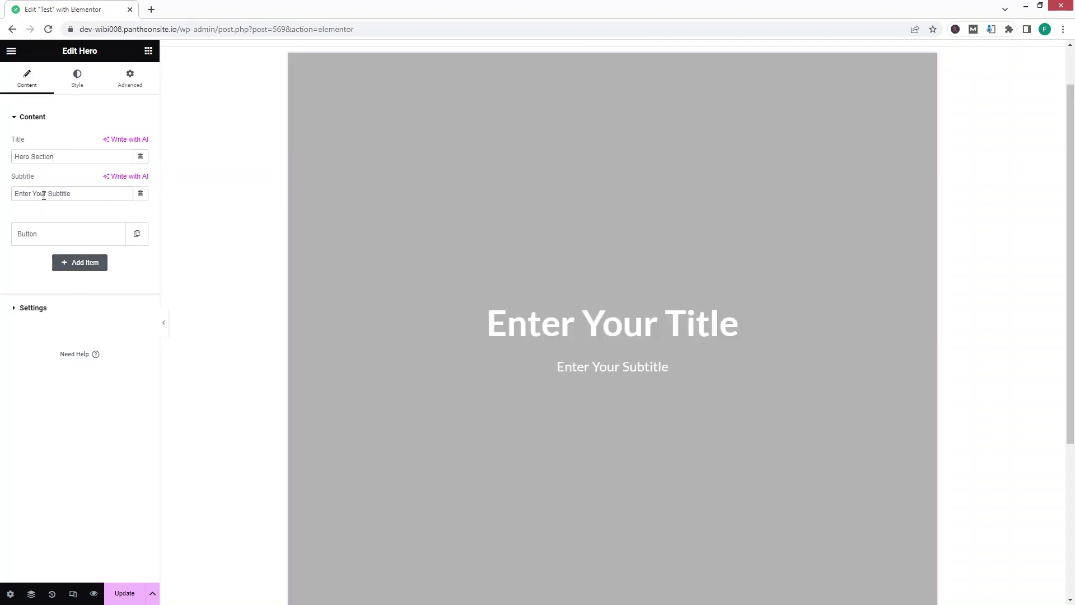
triple_click(43, 194)
text(This is the description about the section)
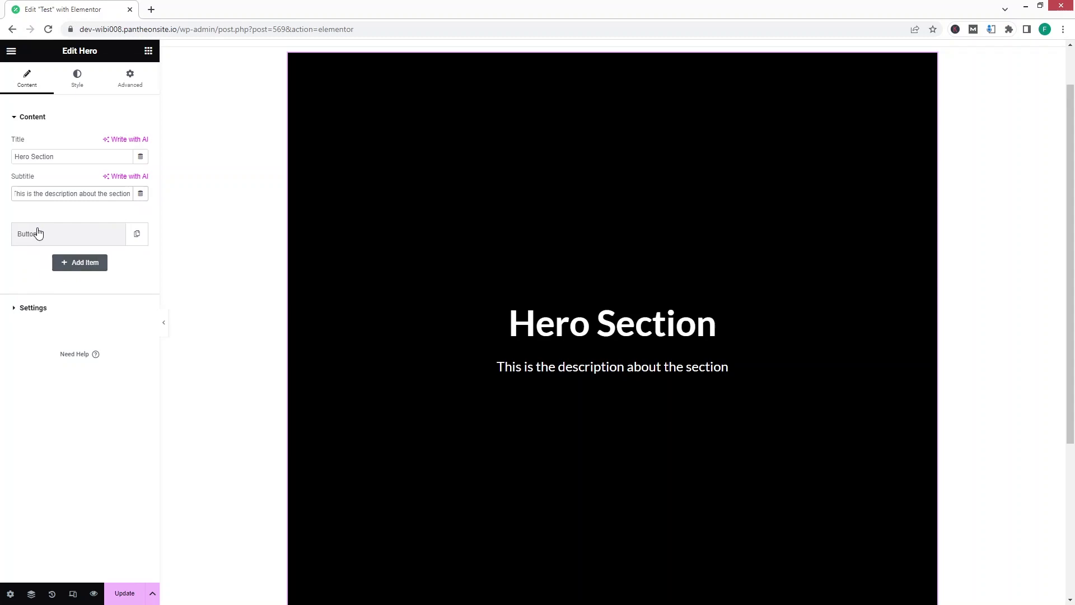
- Relabel the button item 'Learn more', adding and then deleting a second item
click(37, 233)
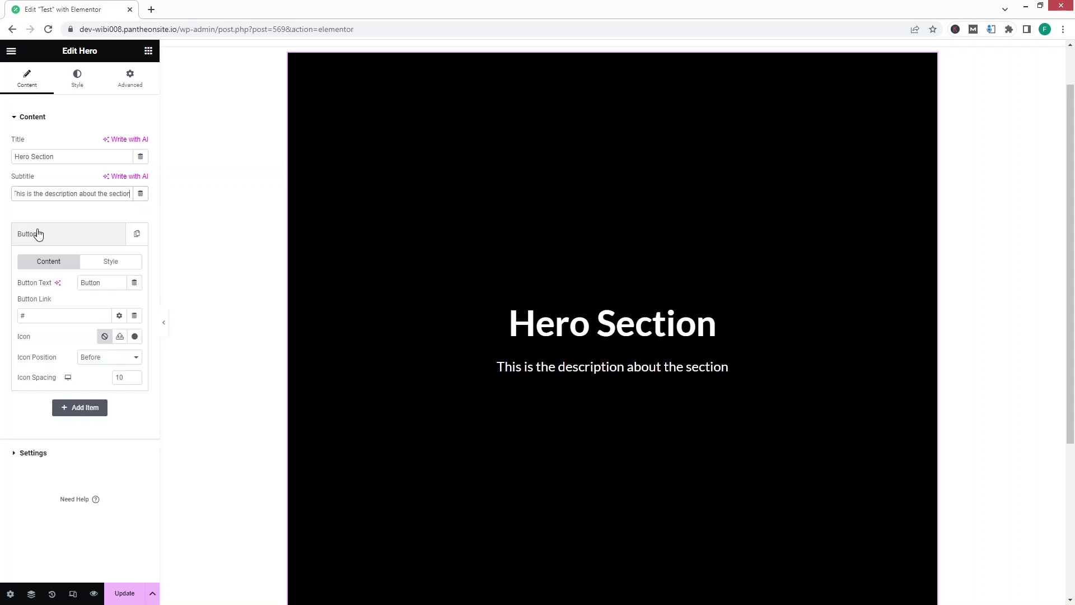
double_click(109, 280)
text(Learn more)
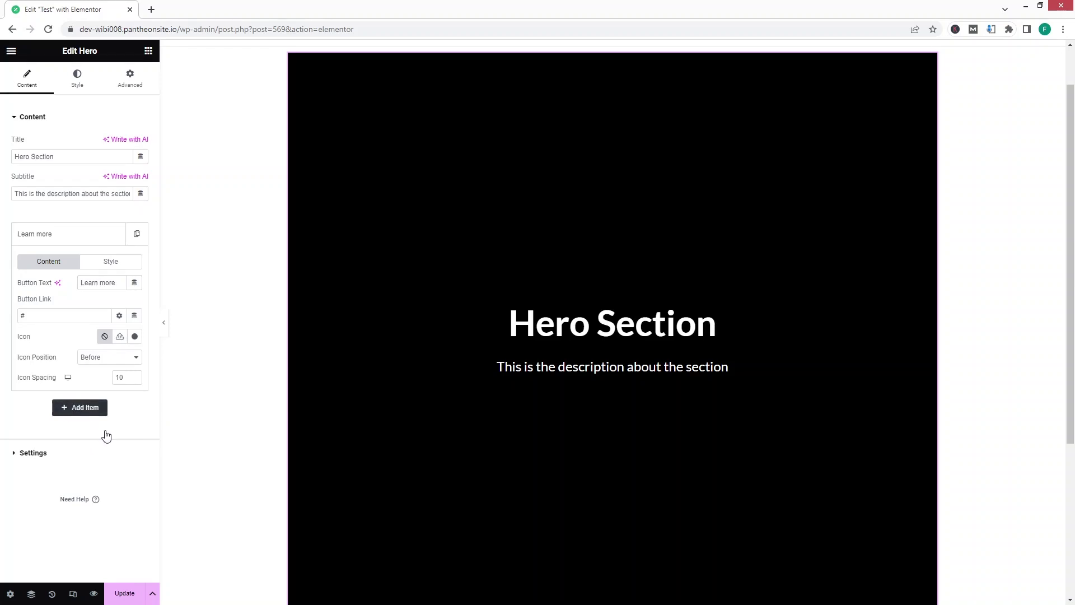
click(89, 408)
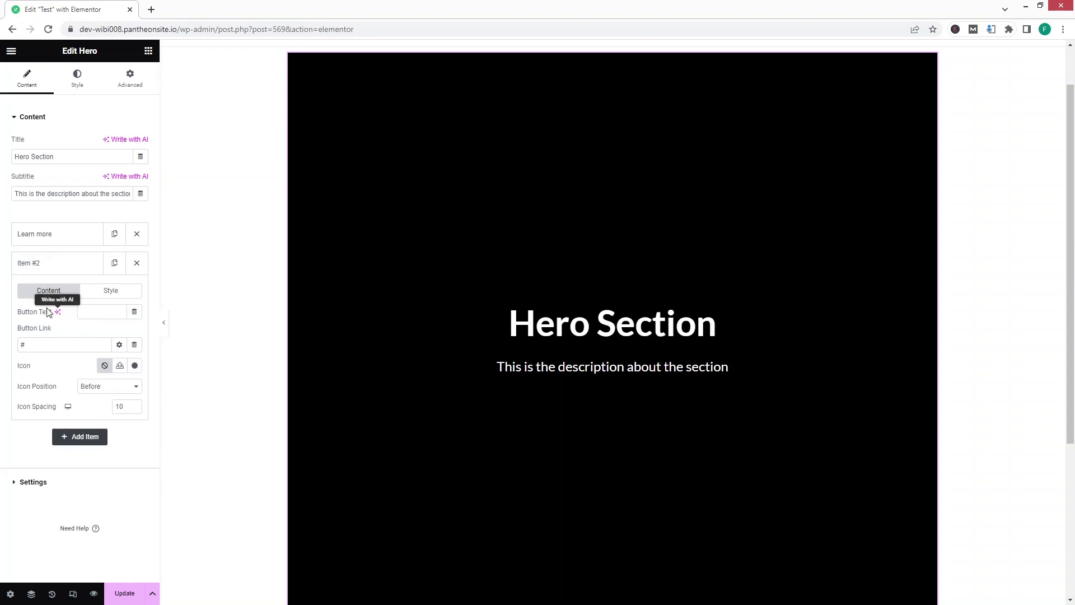
click(136, 267)
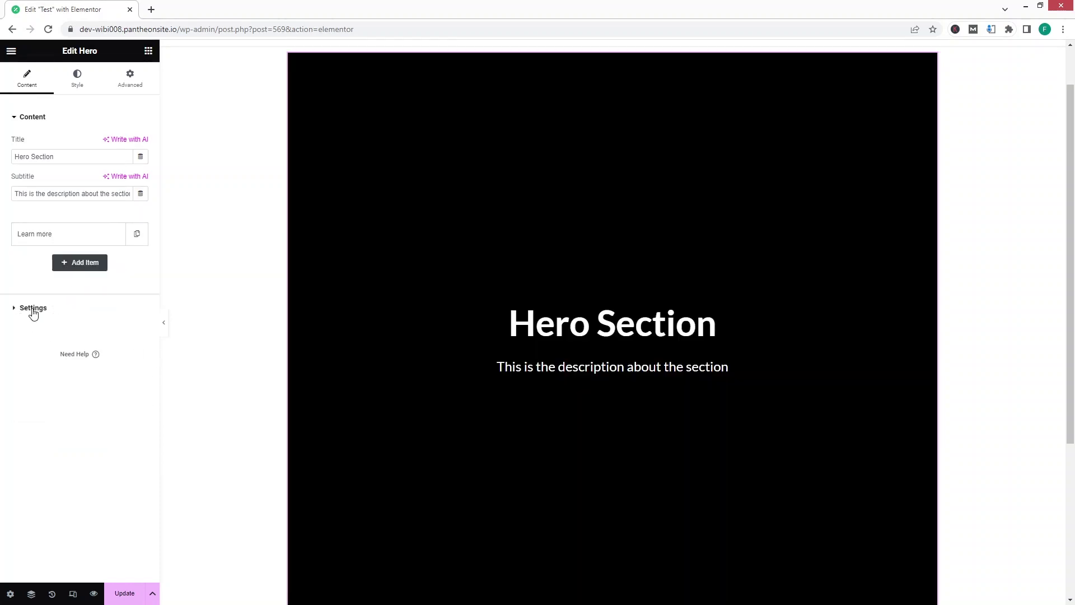
- Set Show Buttons to Yes so Learn more appears, then go to Style
click(32, 309)
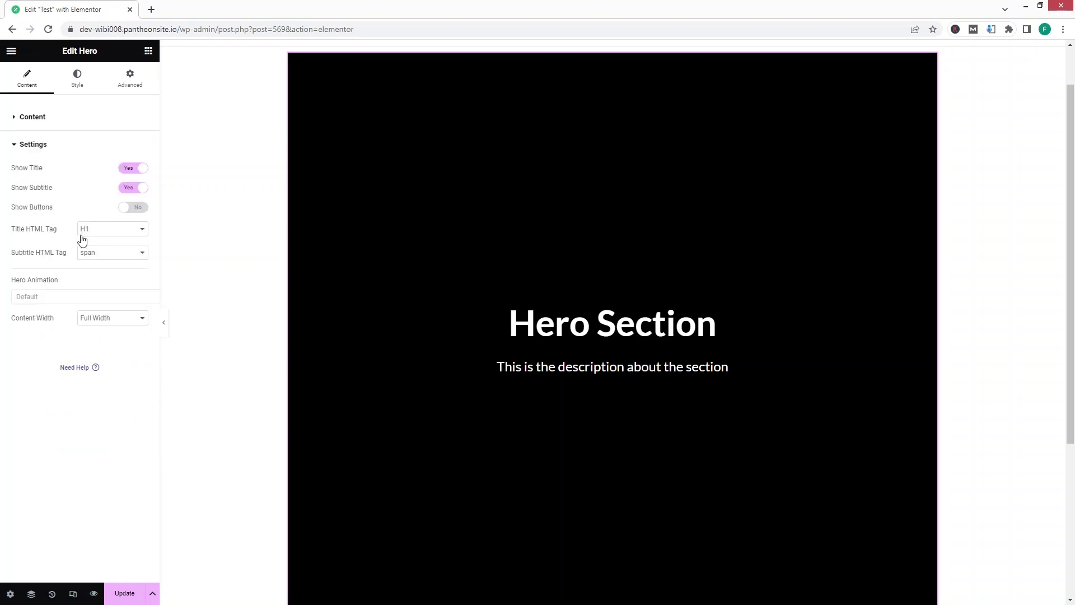
click(132, 210)
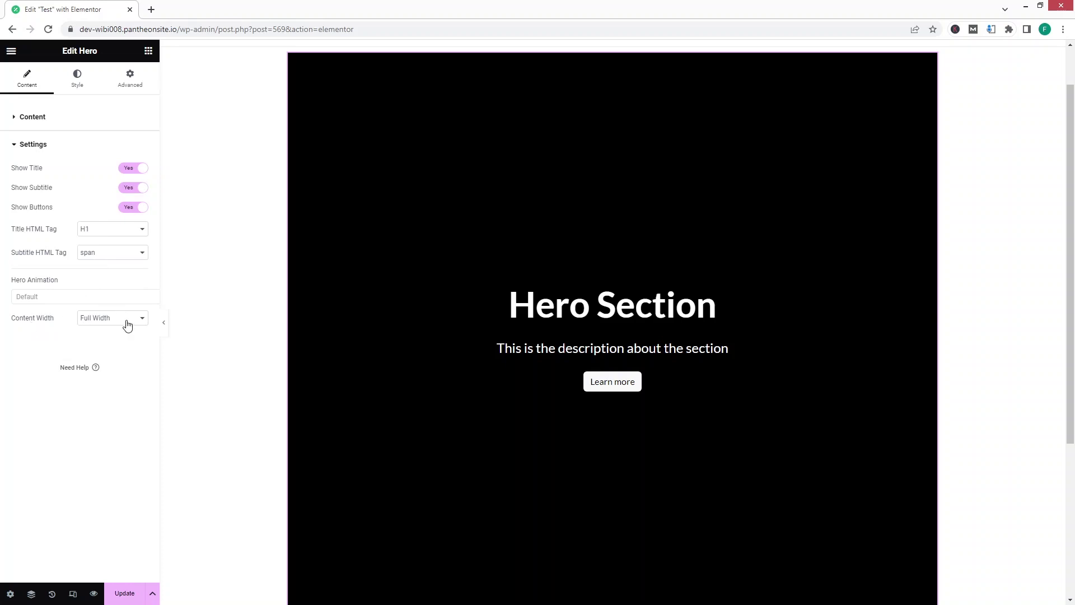
click(78, 78)
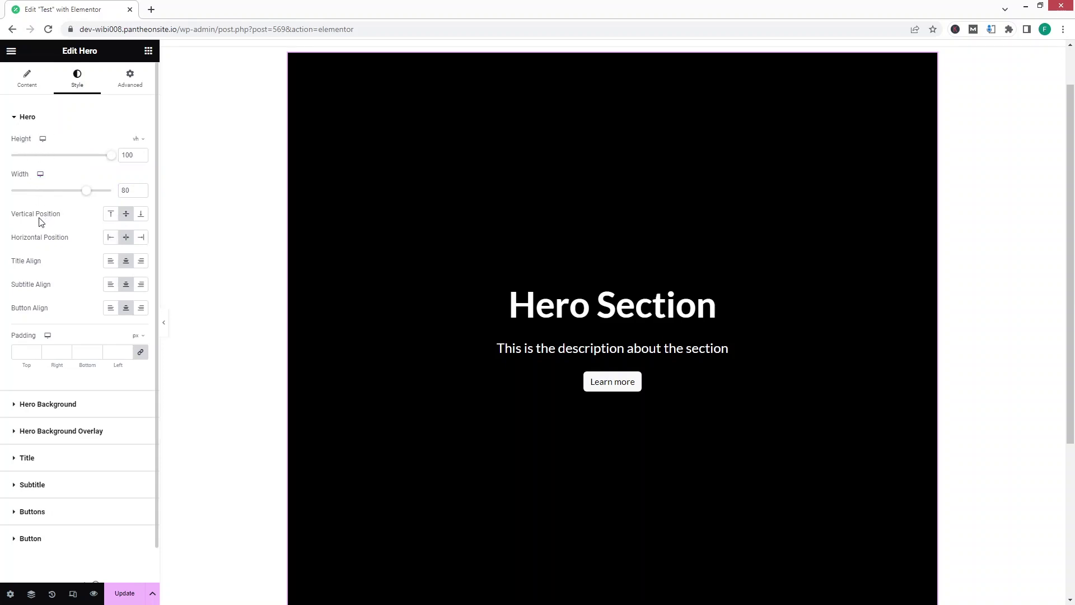
- Pick the city street photo from the Media Library as the Hero Background image
click(42, 403)
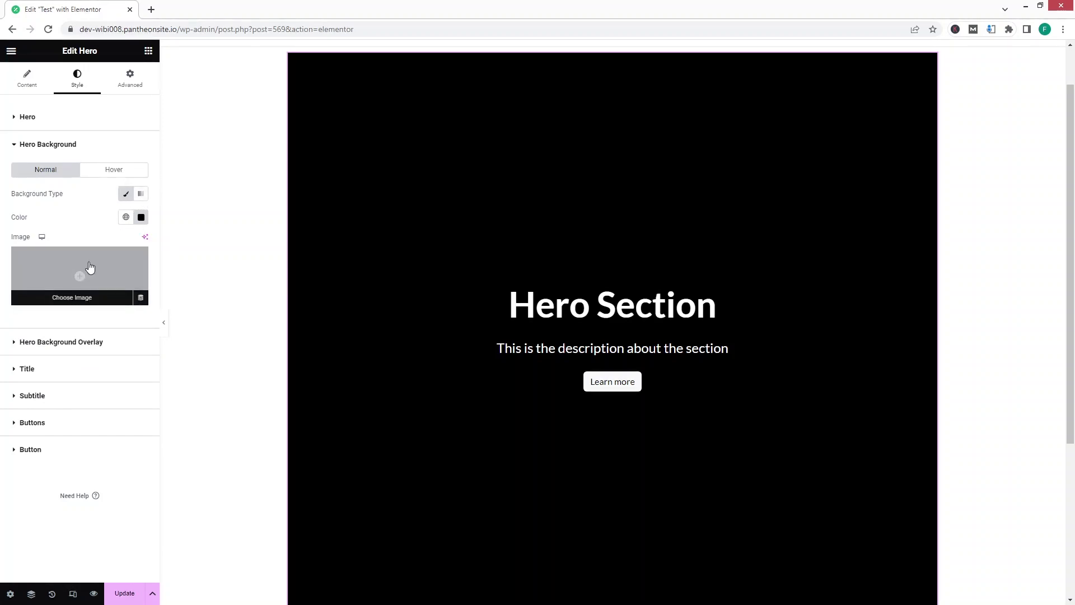
click(88, 272)
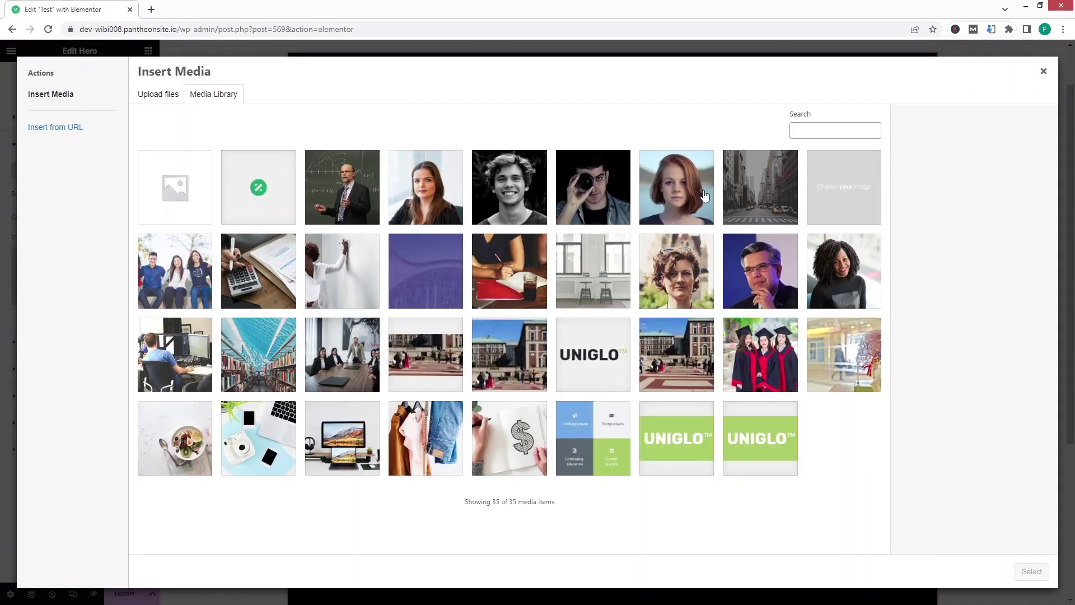
click(749, 190)
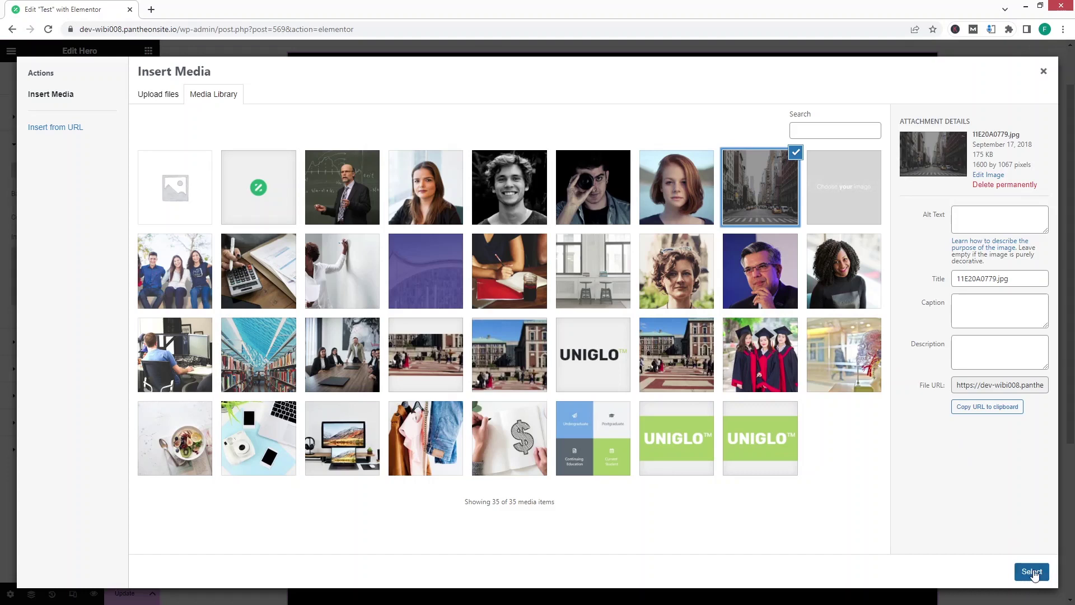
click(1032, 571)
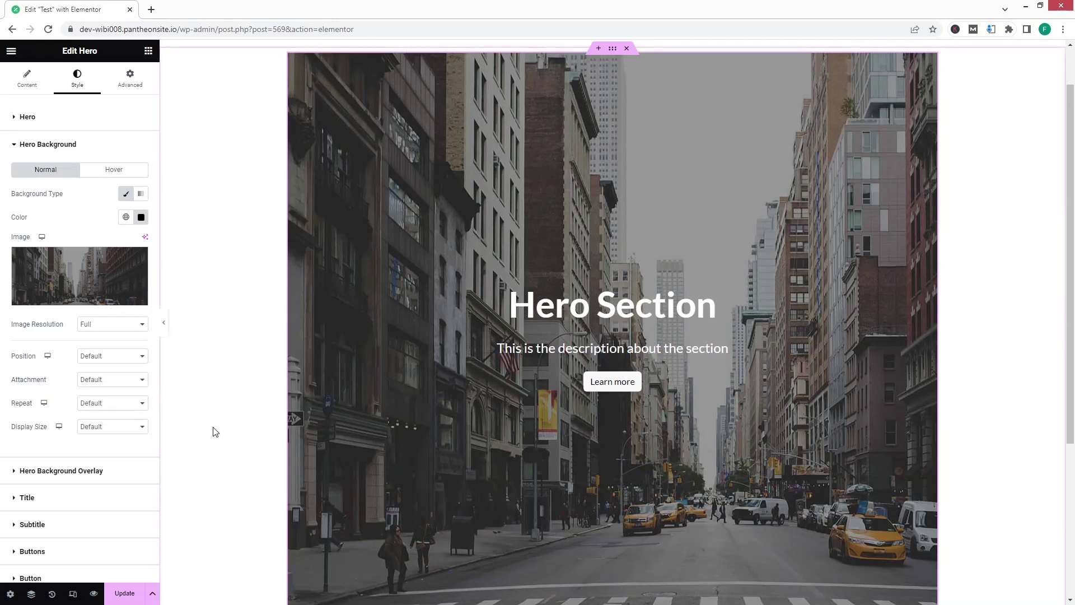
- Add a Classic black (#000000) Hero Background Overlay at 0.3 opacity
click(76, 474)
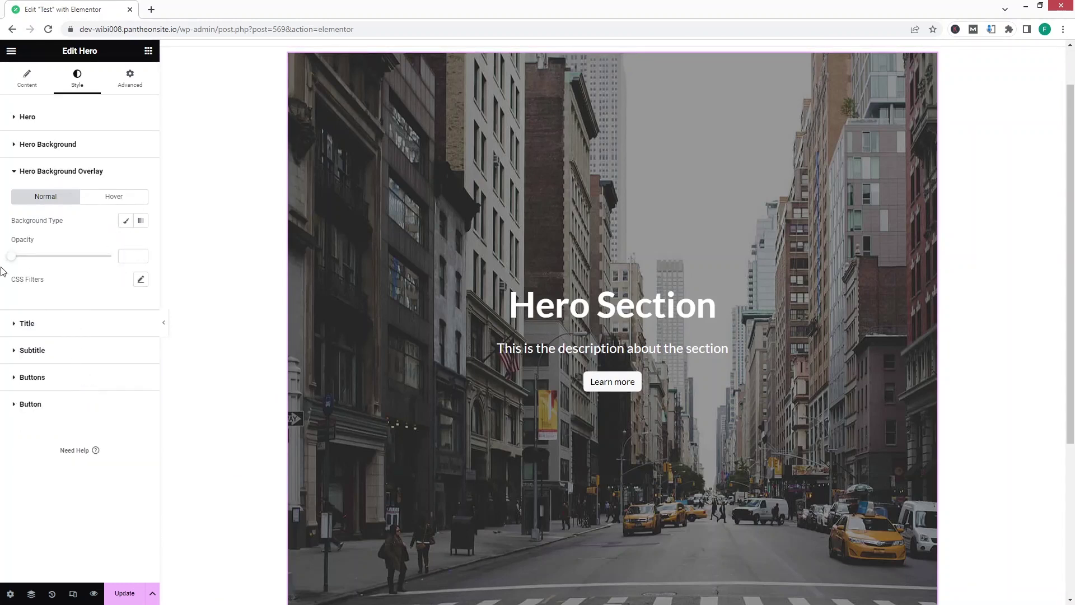
click(125, 221)
click(141, 244)
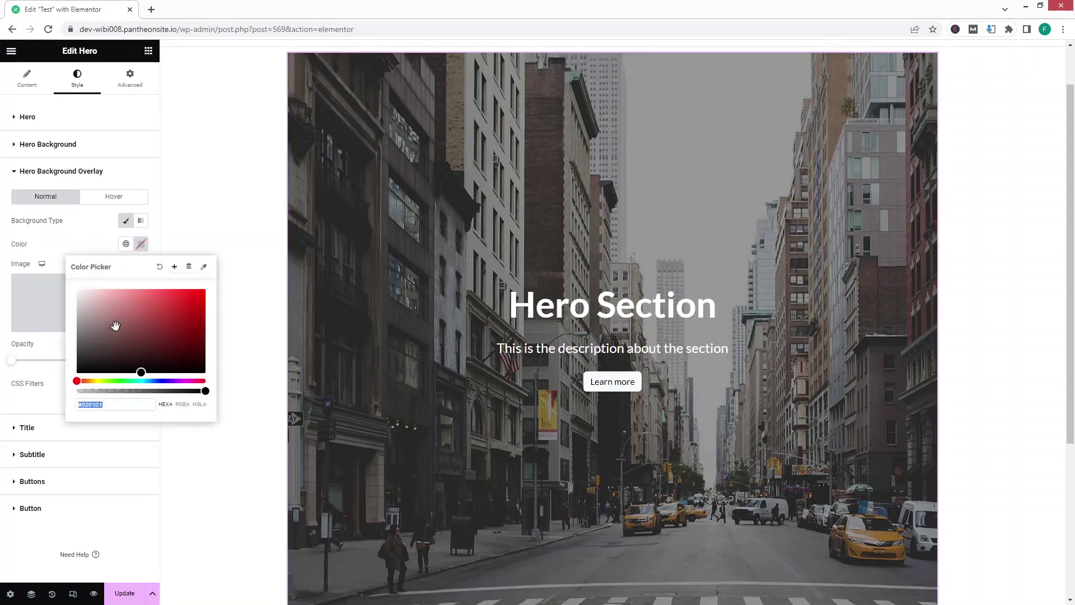
click(77, 372)
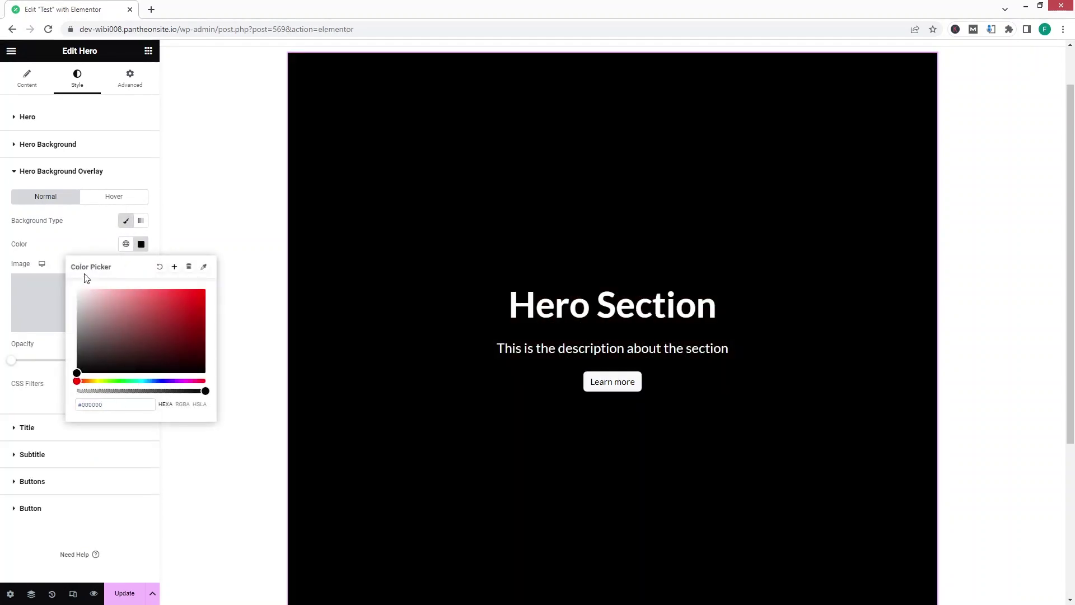
click(69, 242)
click(14, 361)
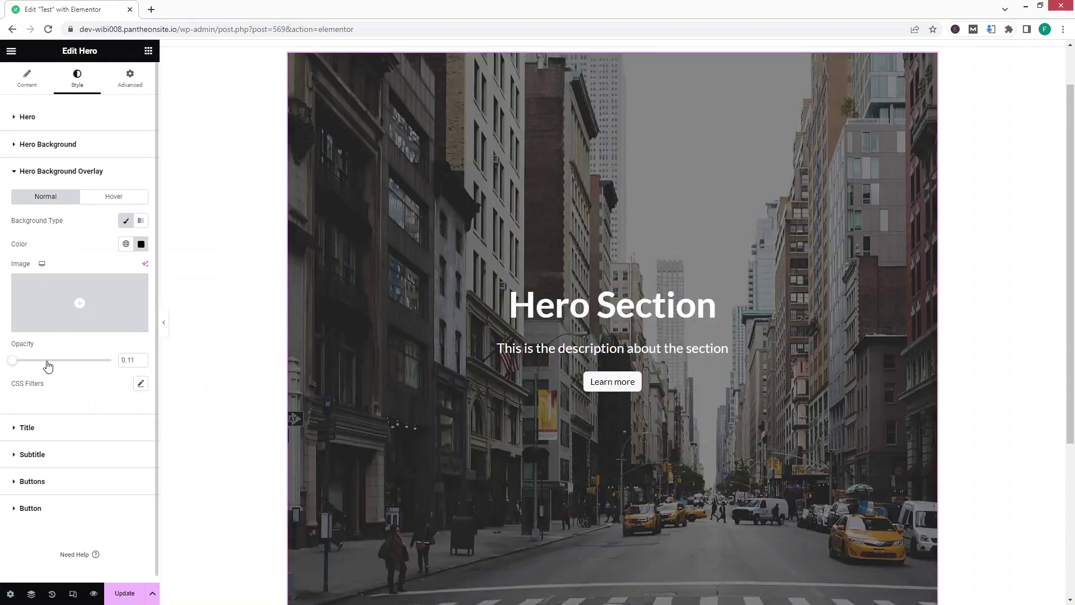
drag(48, 367, 21, 365)
drag(27, 367, 36, 367)
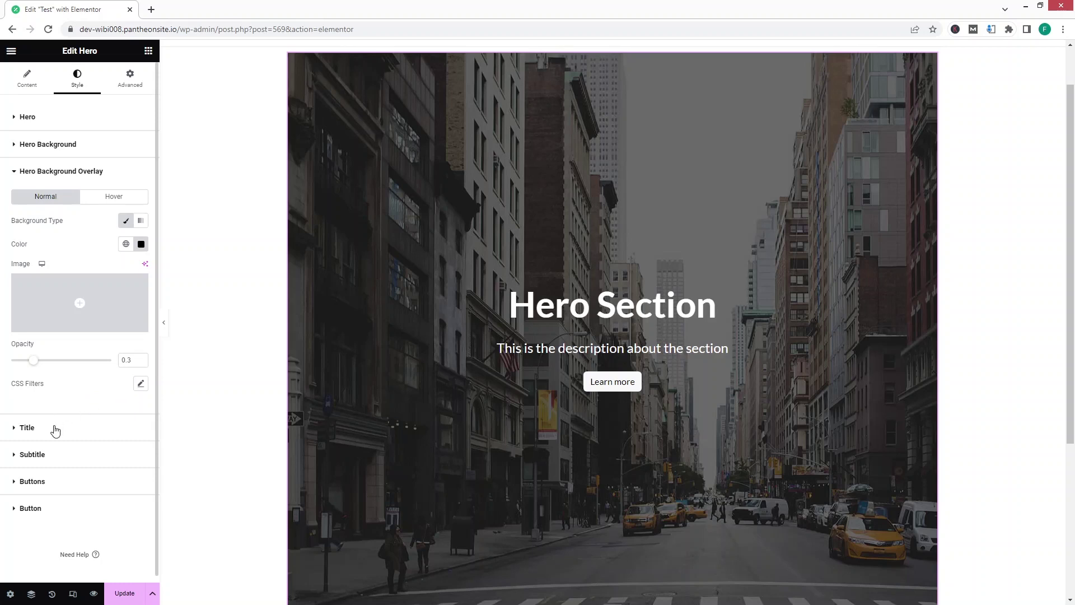
- Expand the Title, Subtitle and Buttons style sections to review their options
click(57, 431)
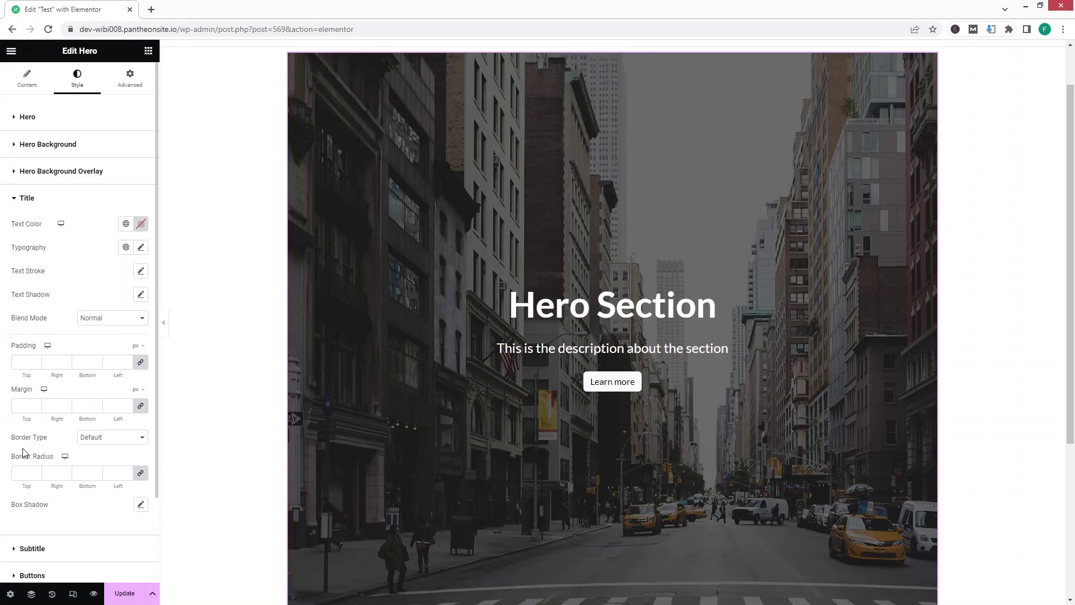
scroll(48, 473, down, 2)
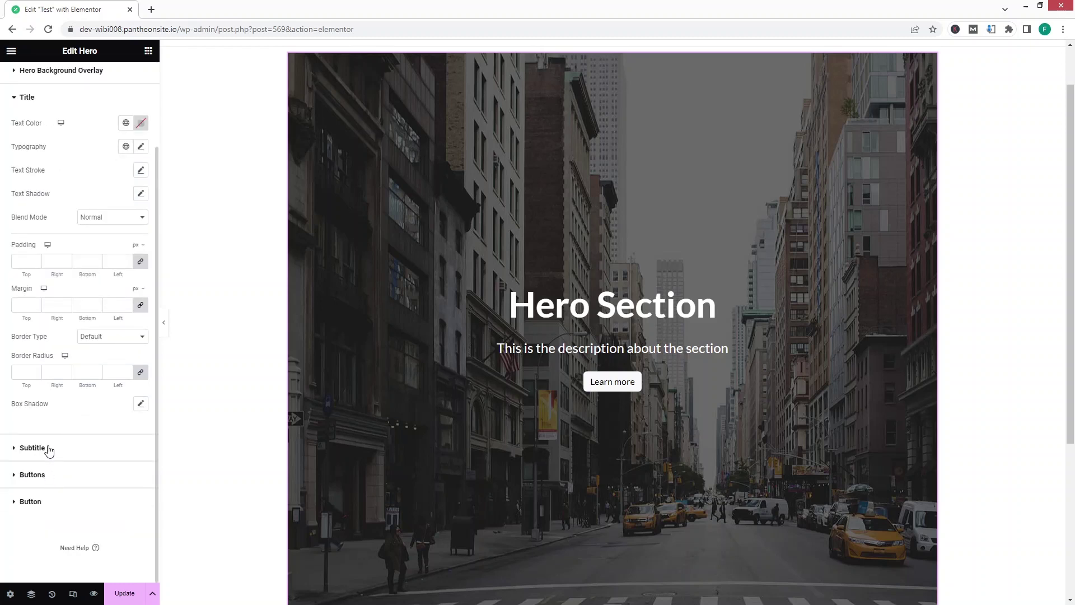
click(48, 449)
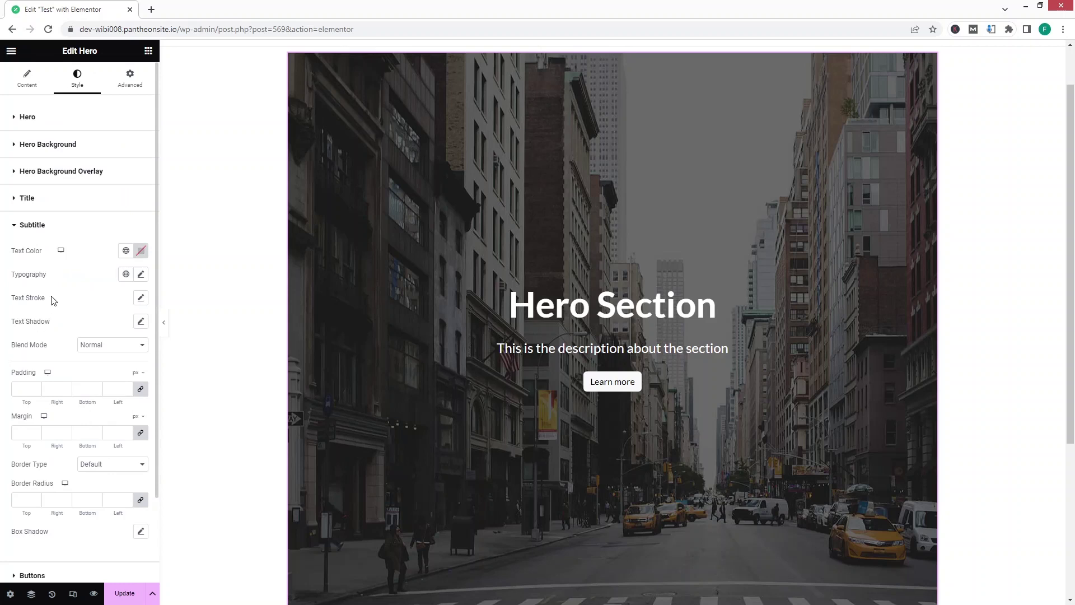
scroll(40, 252, down, 2)
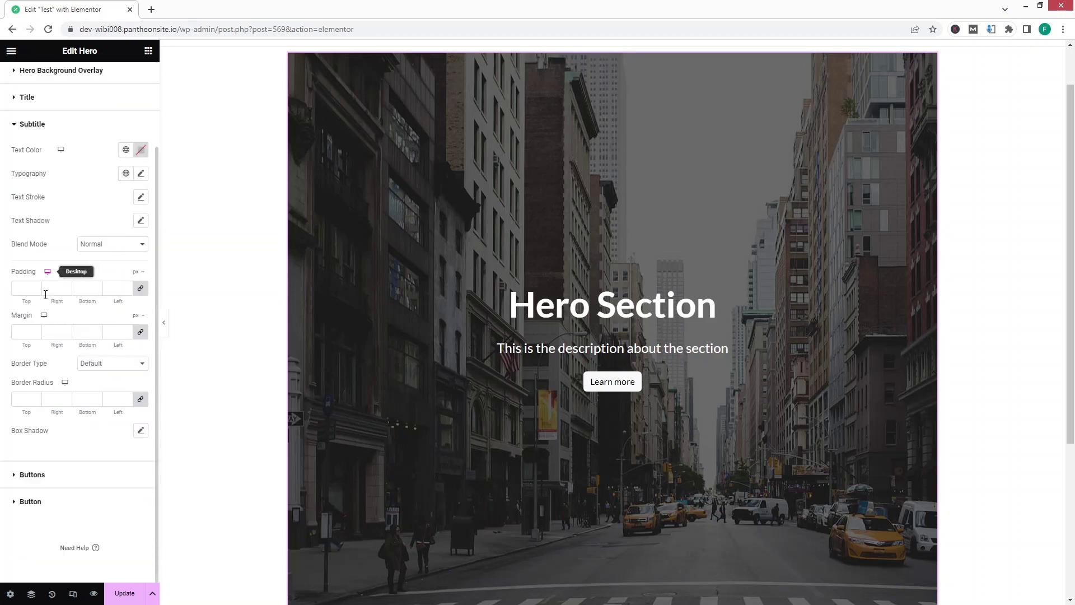
click(41, 476)
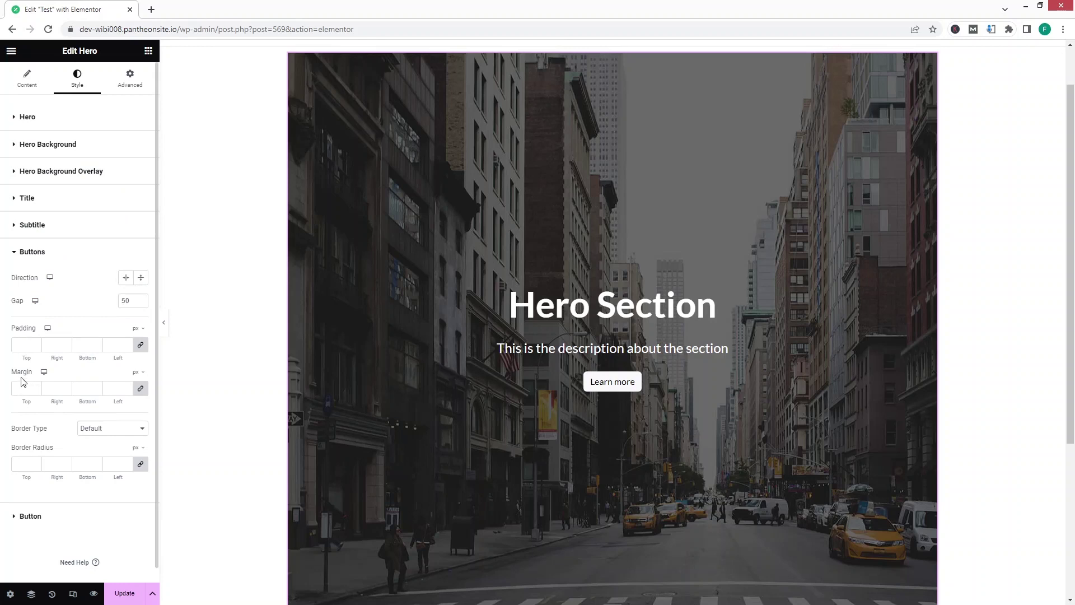
scroll(22, 383, down, 1)
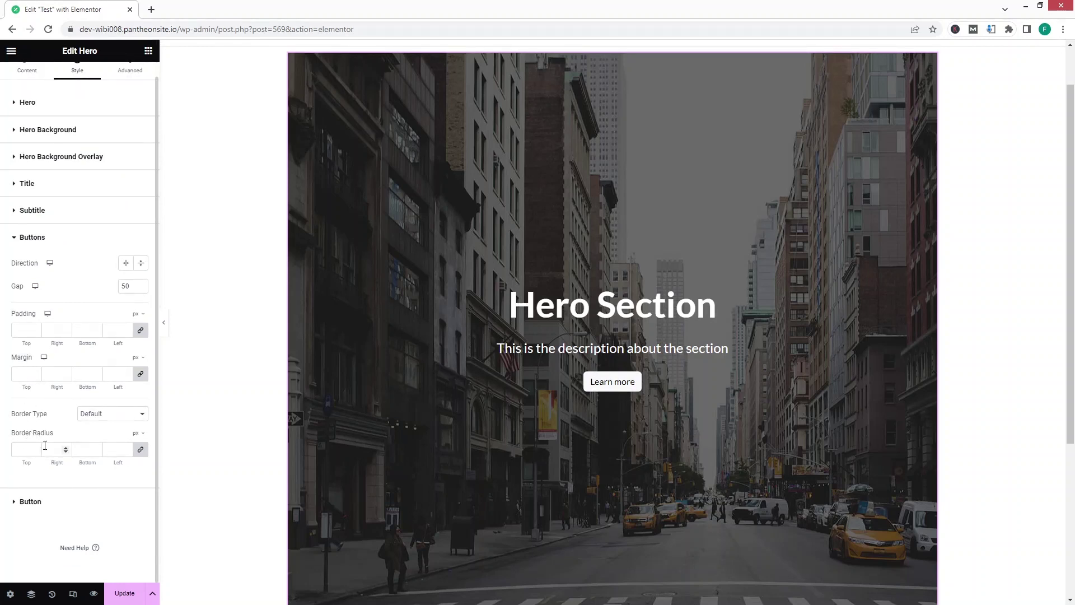
click(31, 502)
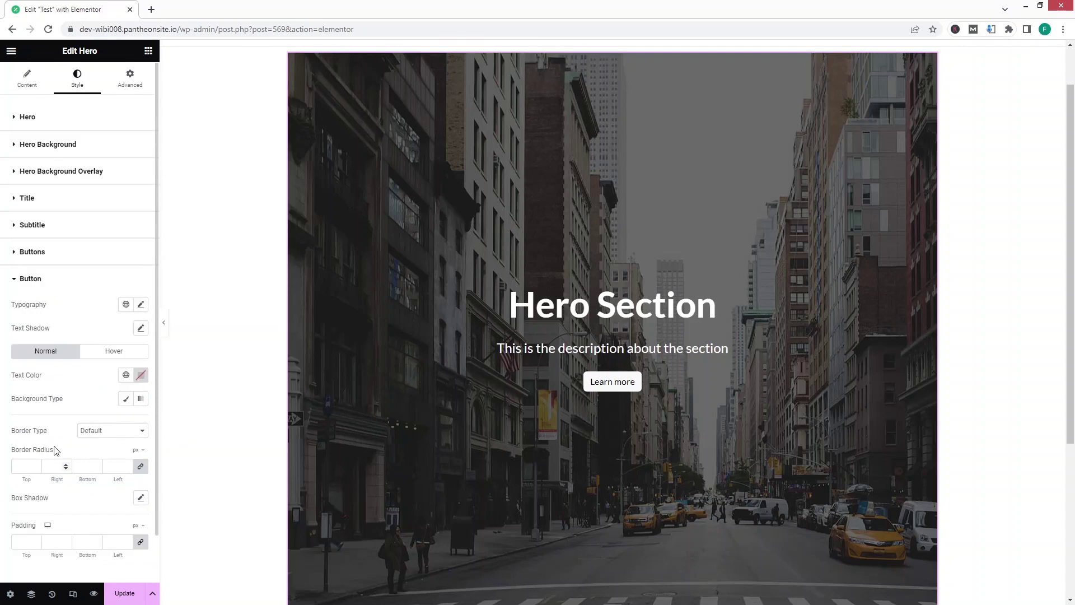
scroll(49, 398, down, 1)
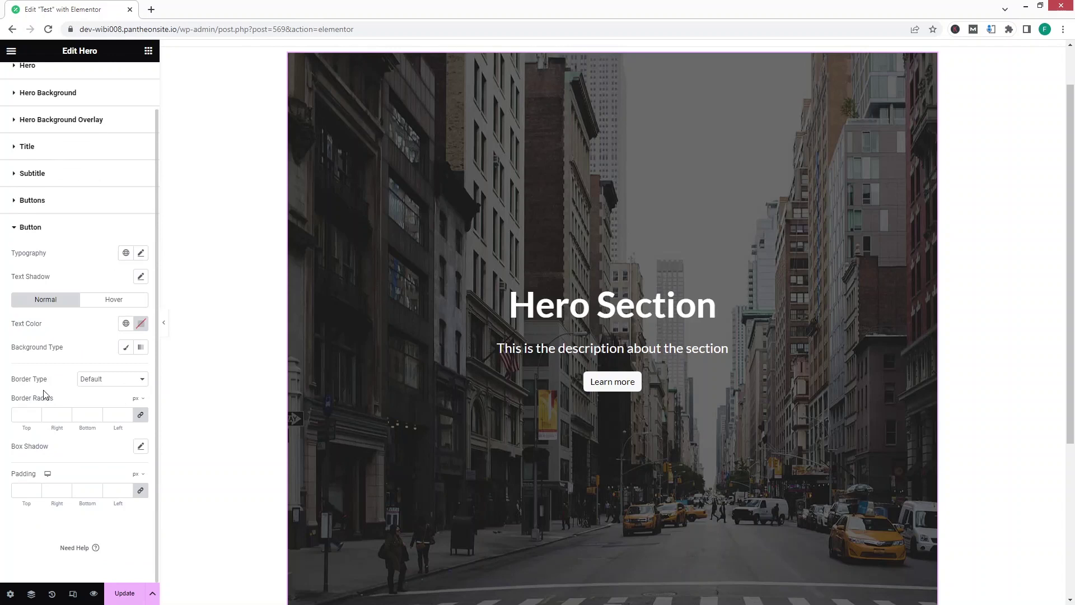
click(126, 348)
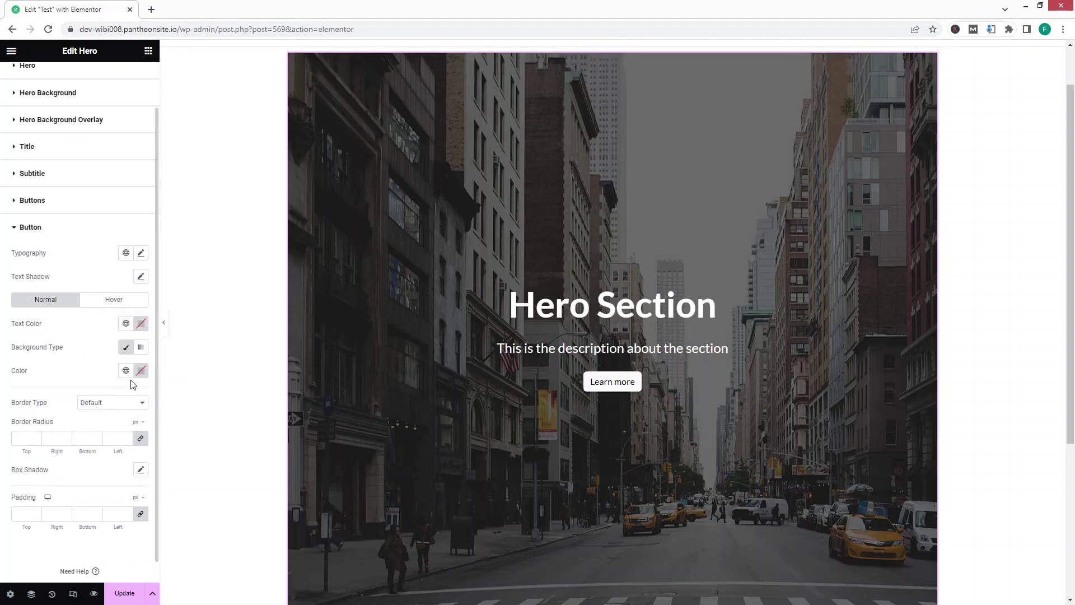
click(141, 370)
drag(117, 429, 176, 410)
click(94, 507)
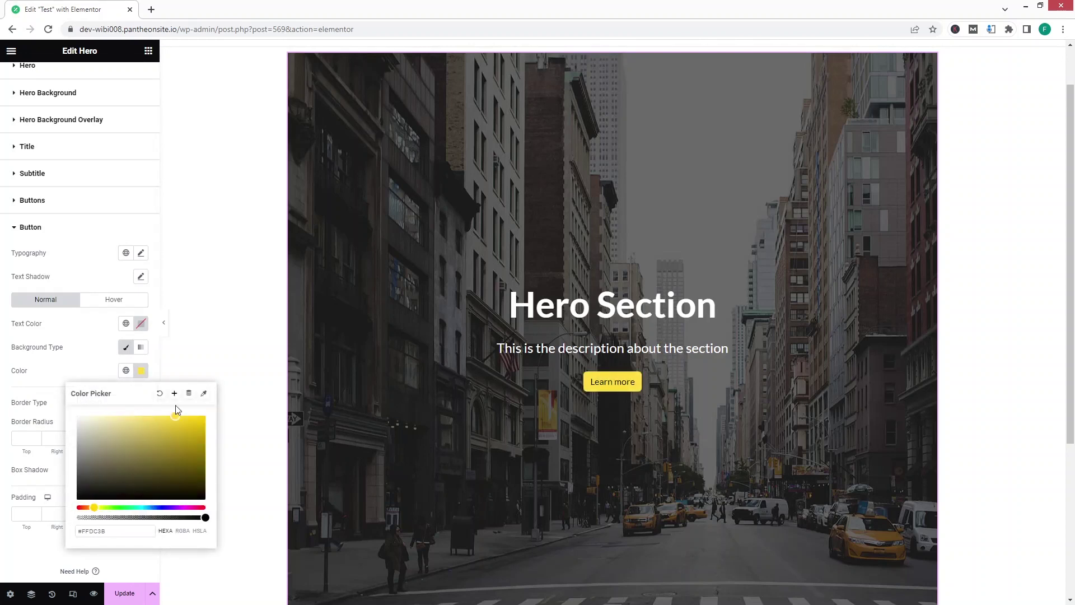
click(92, 364)
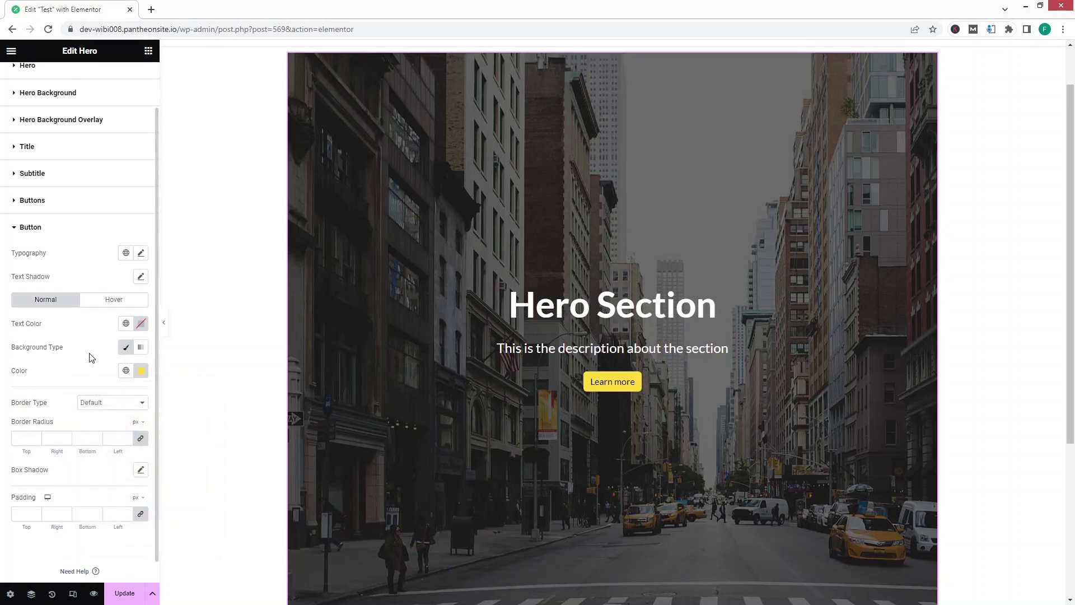
scroll(89, 358, down, 1)
scroll(57, 214, up, 3)
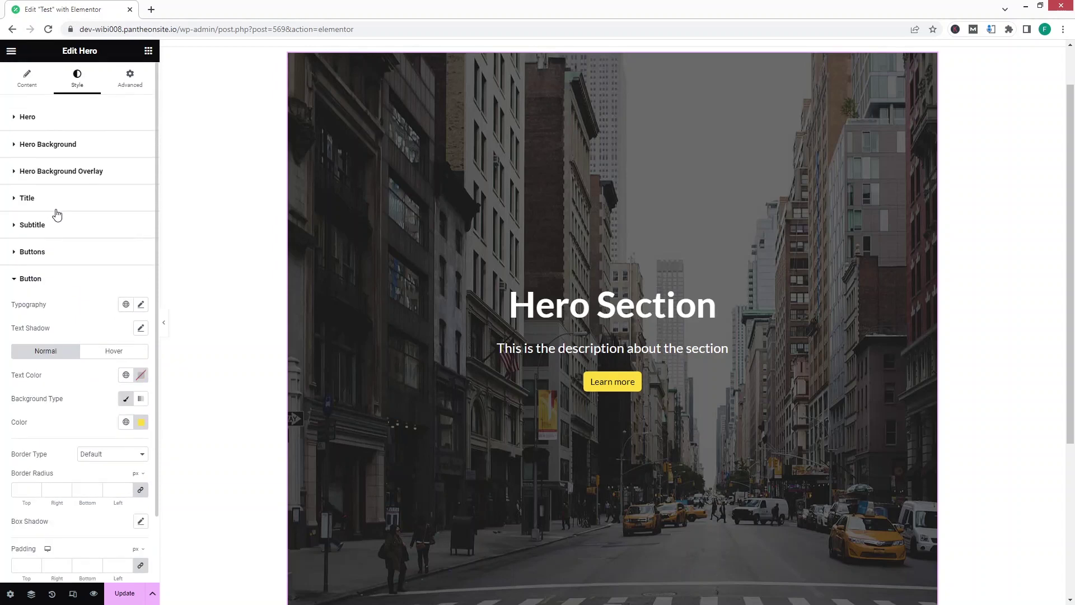
- In the Content tab, add a second button item labelled 'Sign Up'
click(78, 262)
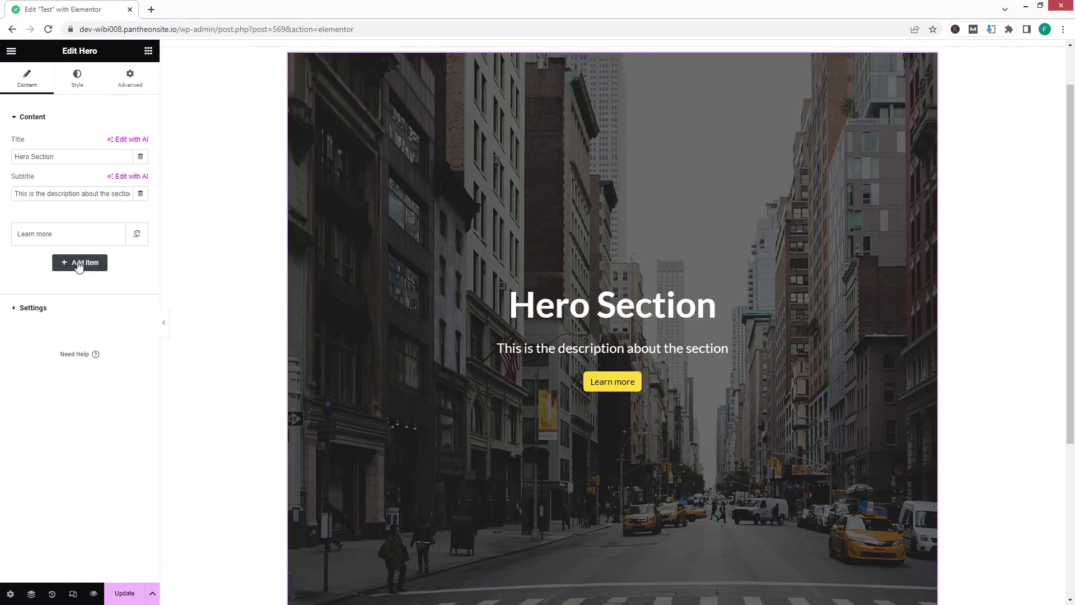
click(80, 262)
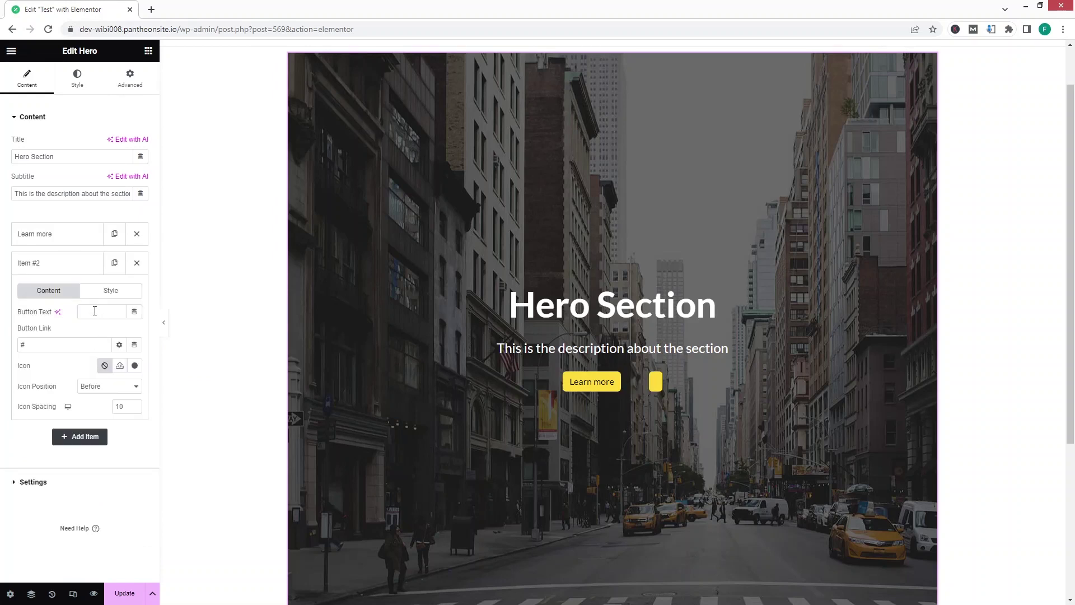
click(104, 315)
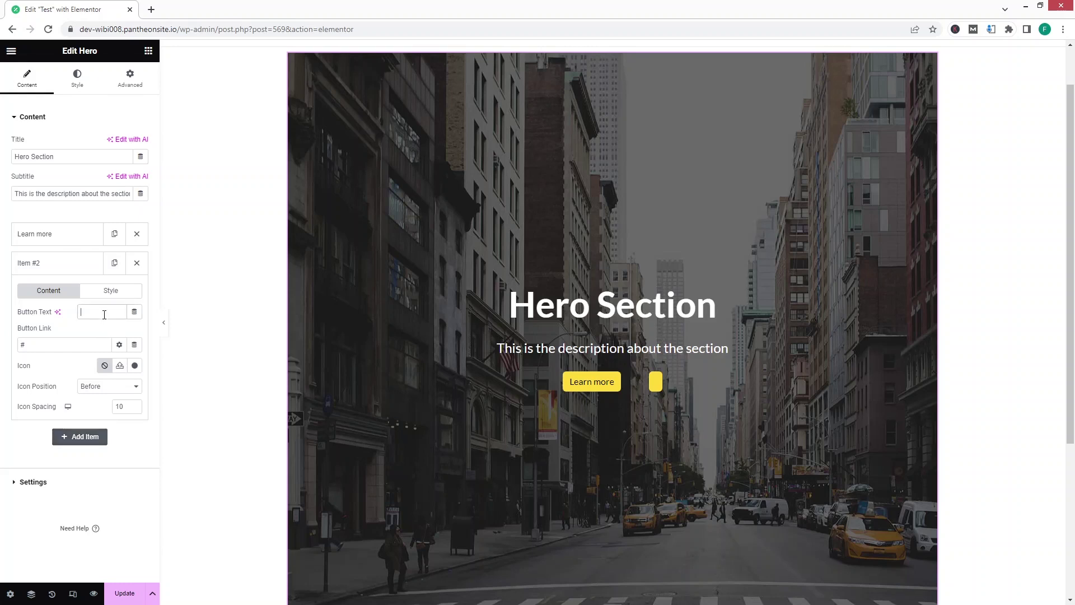
text(Sign Up)
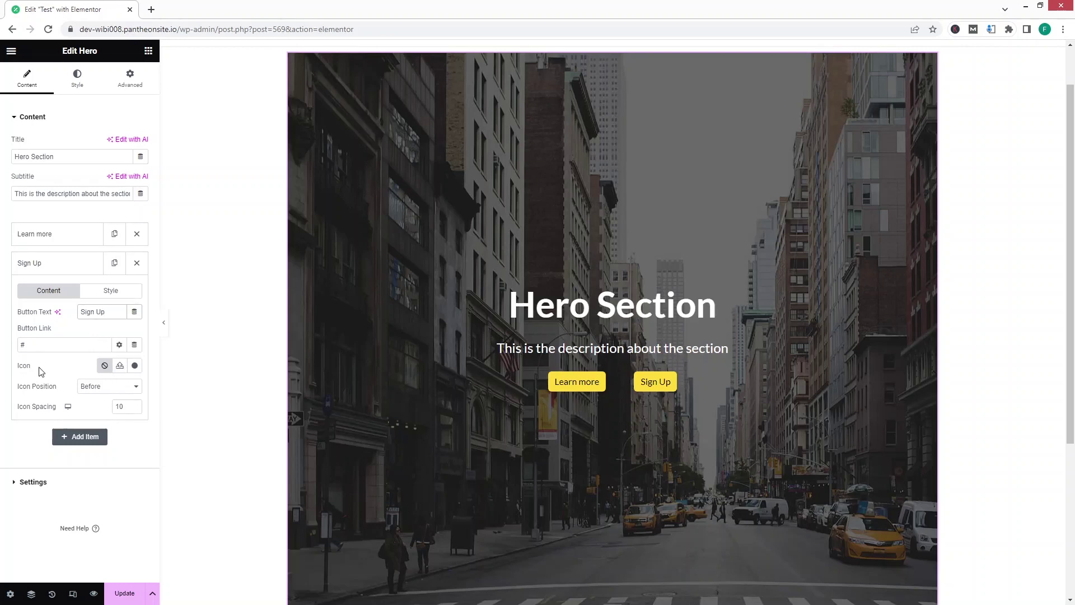
- Reduce the hero's Buttons gap from 50 to 10 in its Style settings
click(82, 79)
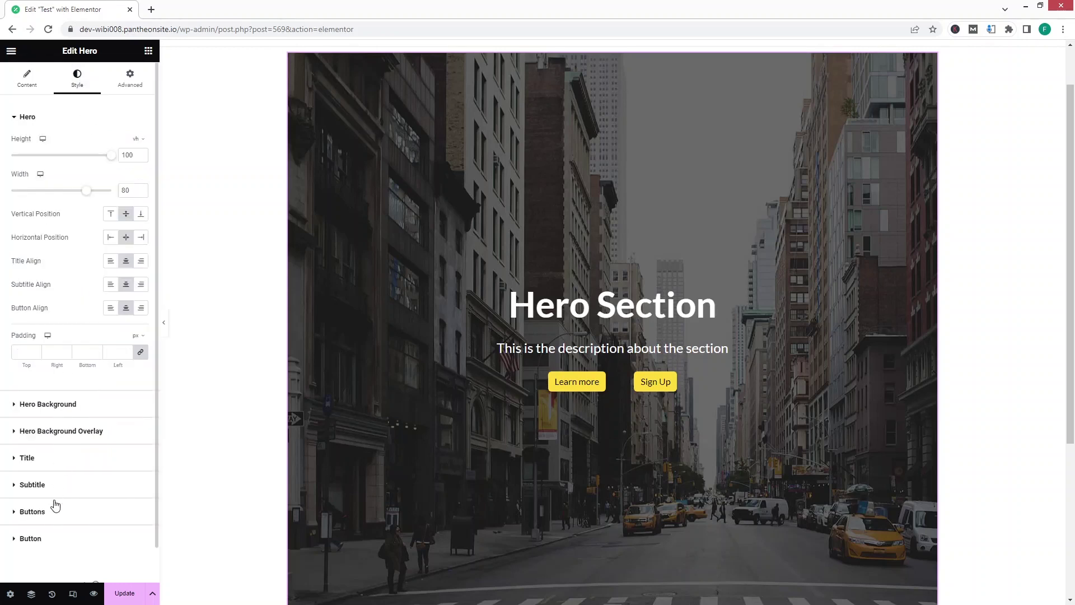
click(35, 518)
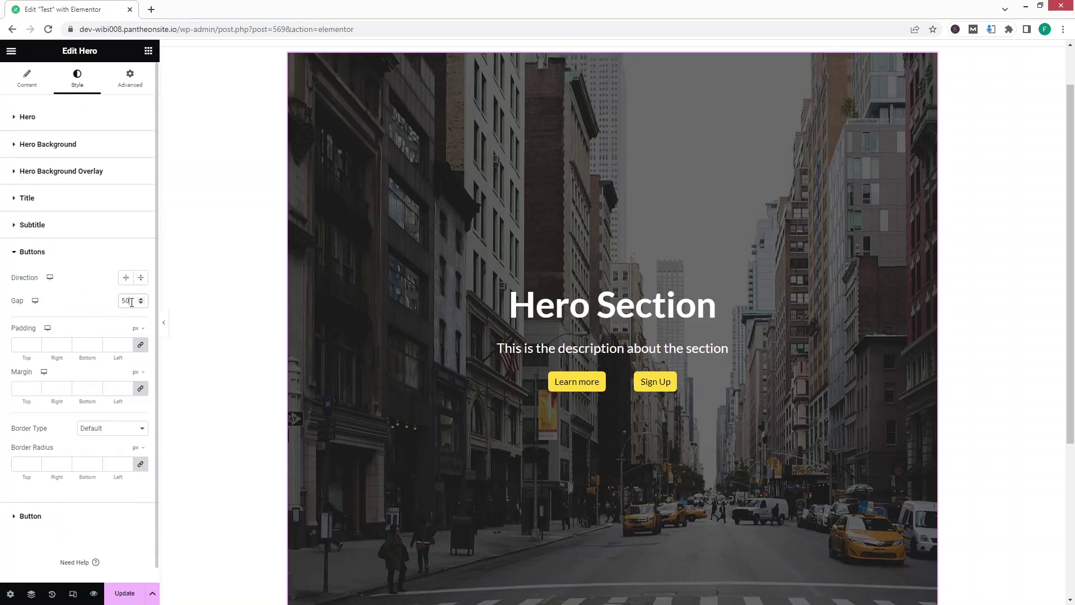
drag(132, 302, 83, 304)
text(10)
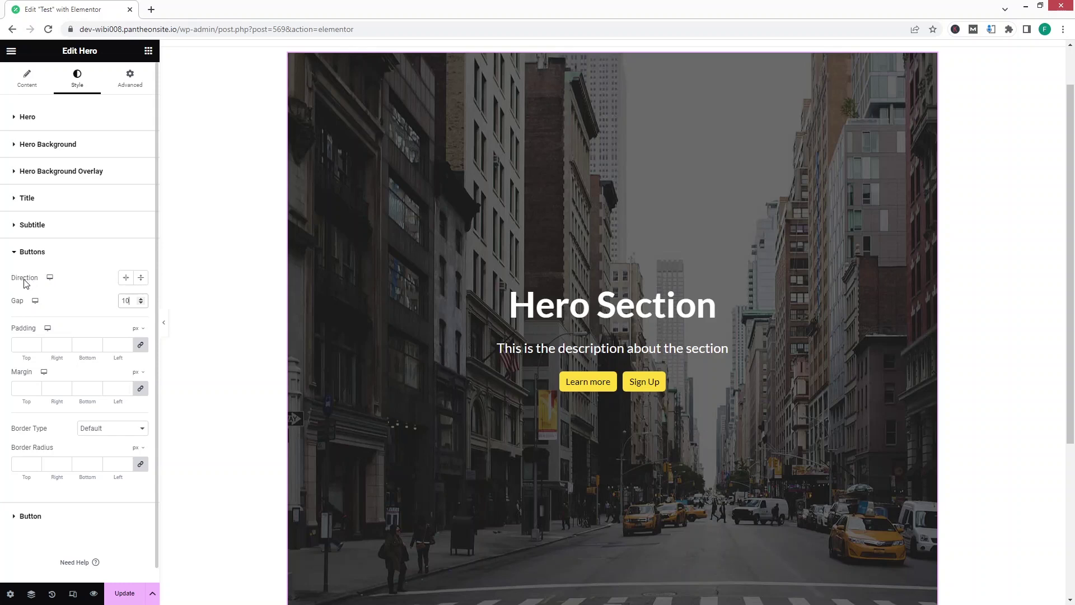
- Switch the Hero widget to its Advanced settings and look over the empty margin and padding sections
click(127, 88)
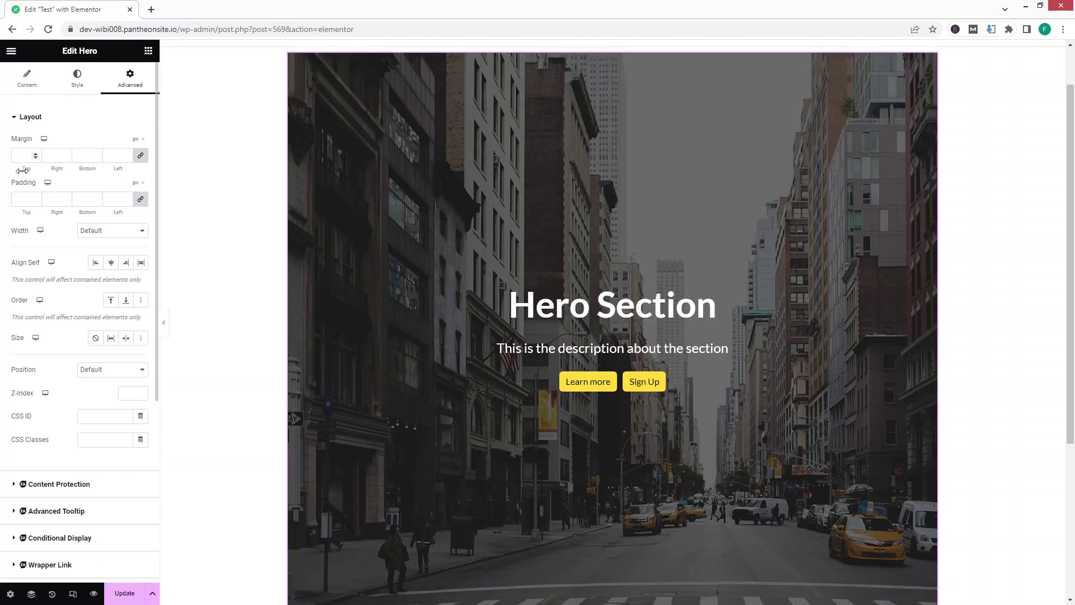
scroll(39, 305, down, 5)
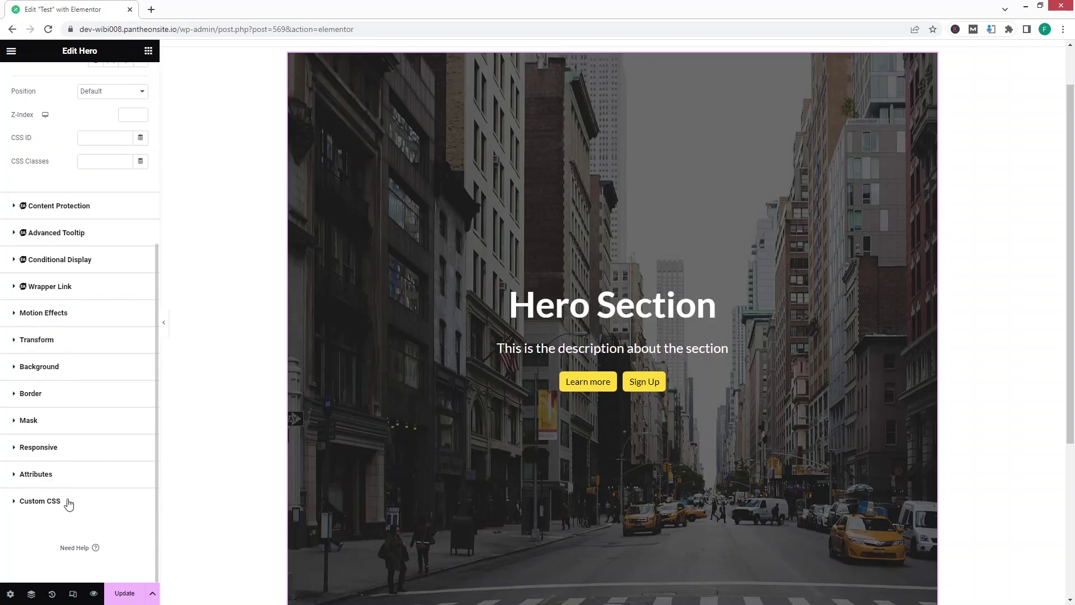
scroll(69, 504, up, 5)
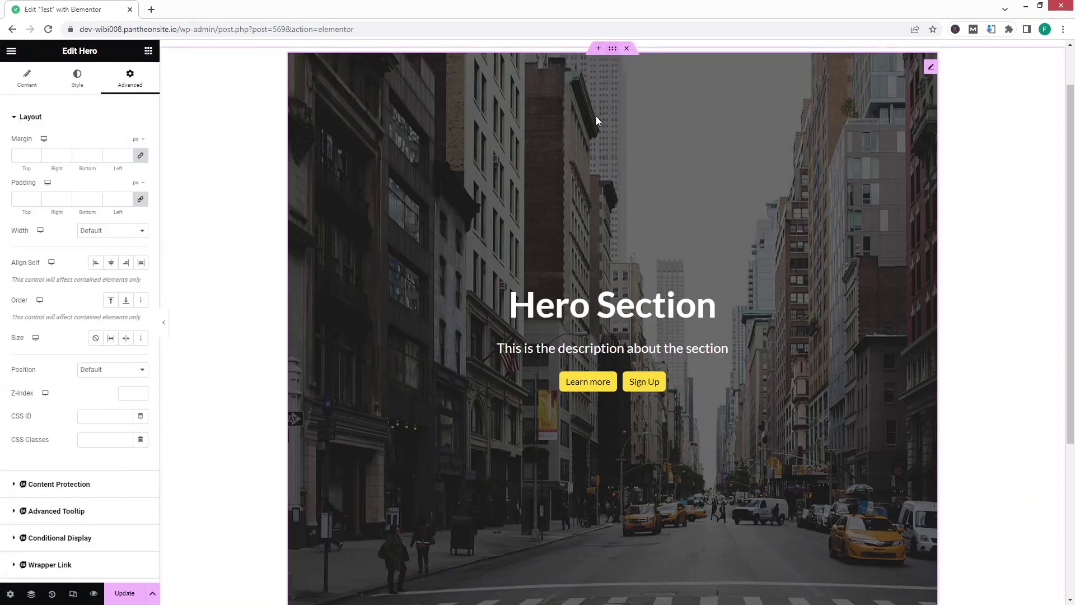
- Select the hero's section, then pick Hero and its parent Container in the Navigator
click(614, 49)
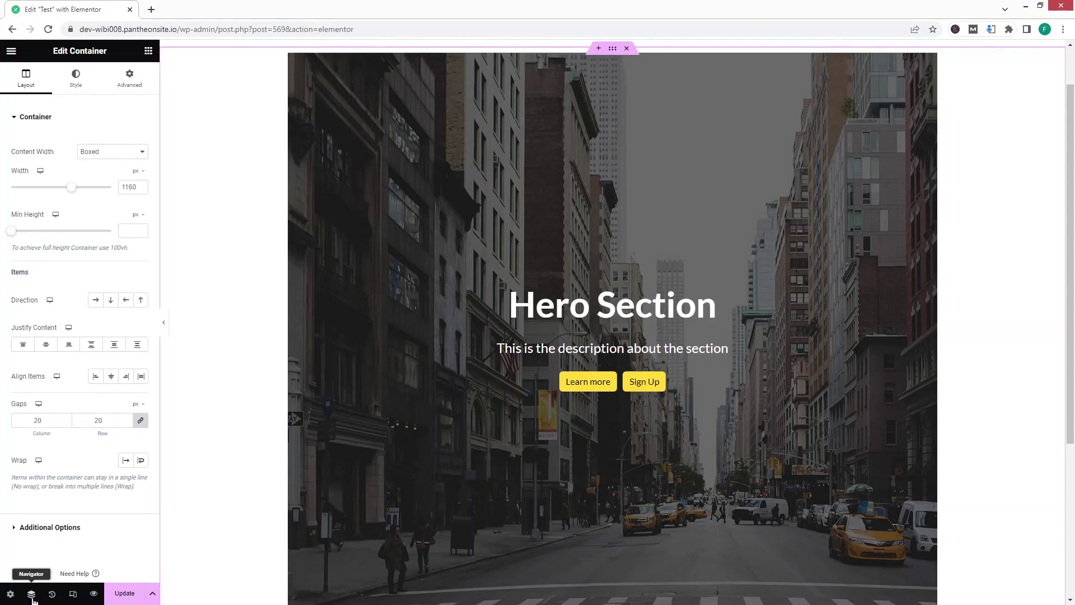
click(31, 595)
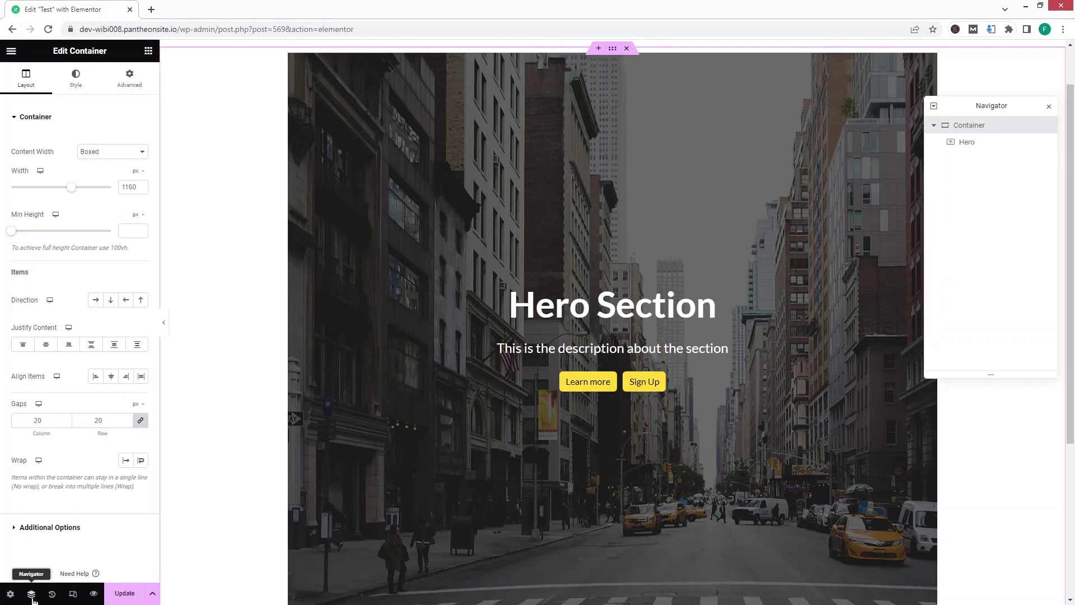
click(974, 147)
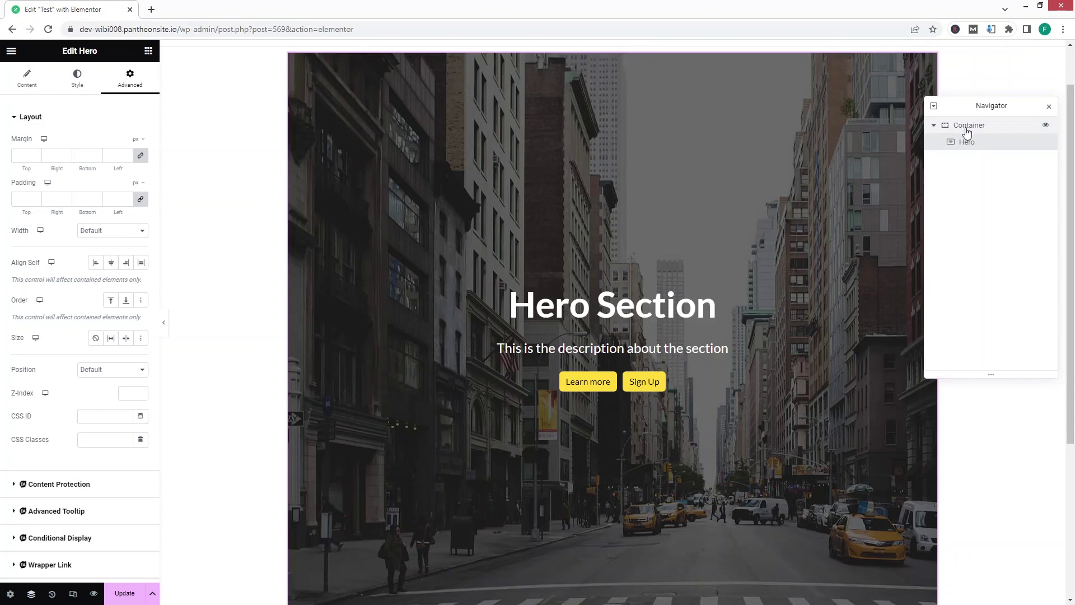
click(967, 129)
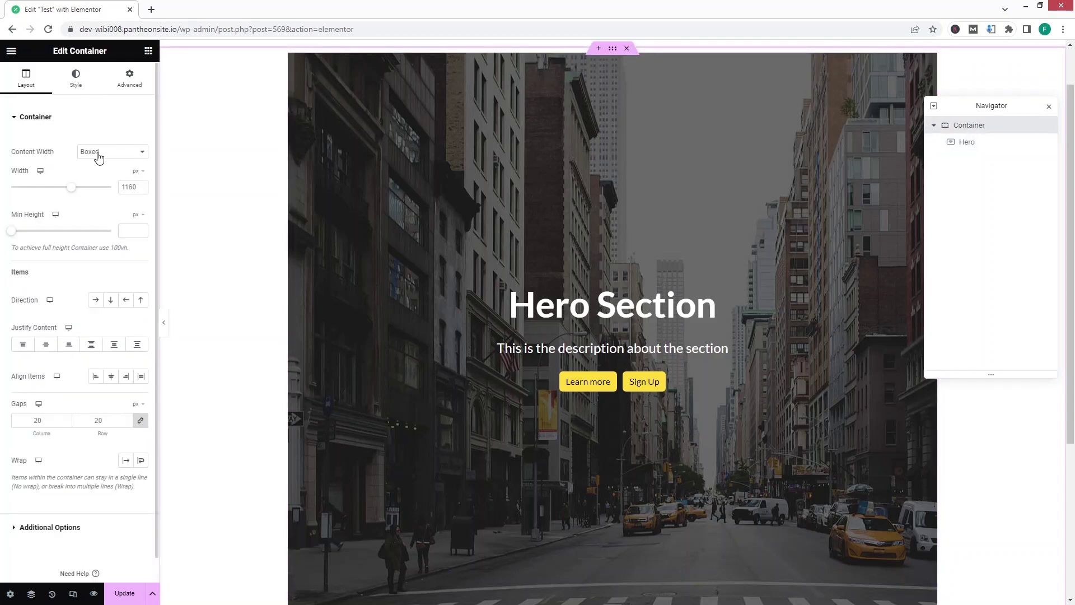
- Set the parent Container's Content Width from boxed 1160 to Full Width (100%)
click(120, 155)
click(108, 171)
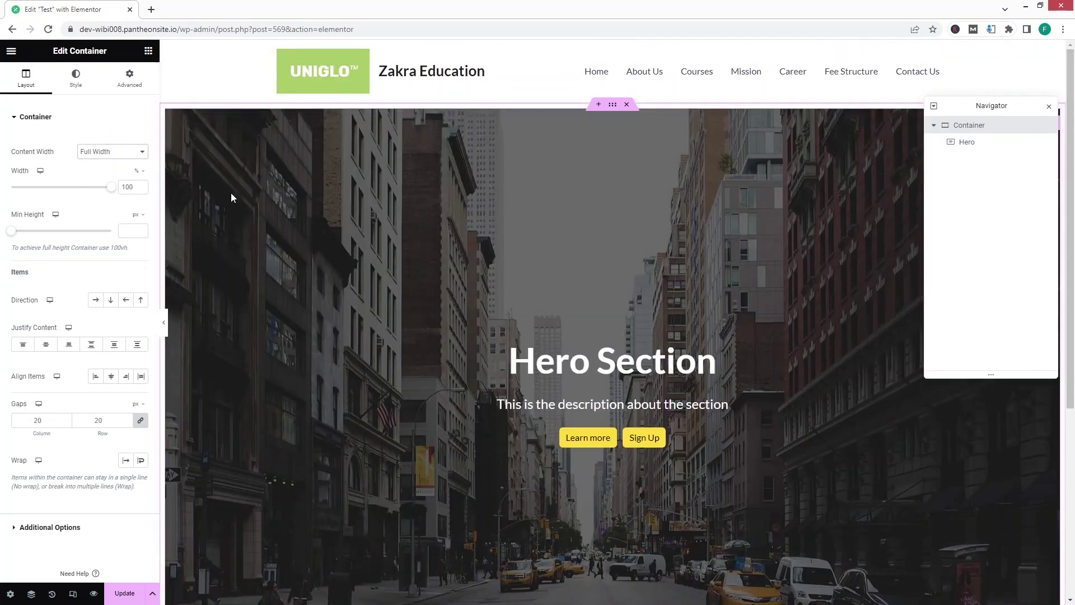
scroll(257, 223, down, 1)
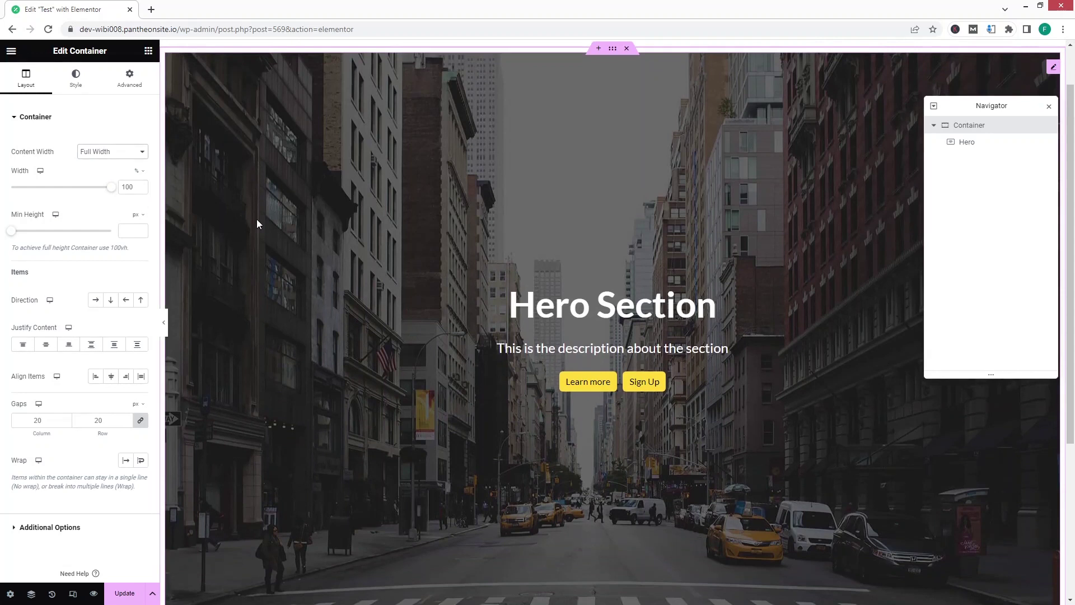
scroll(375, 223, up, 1)
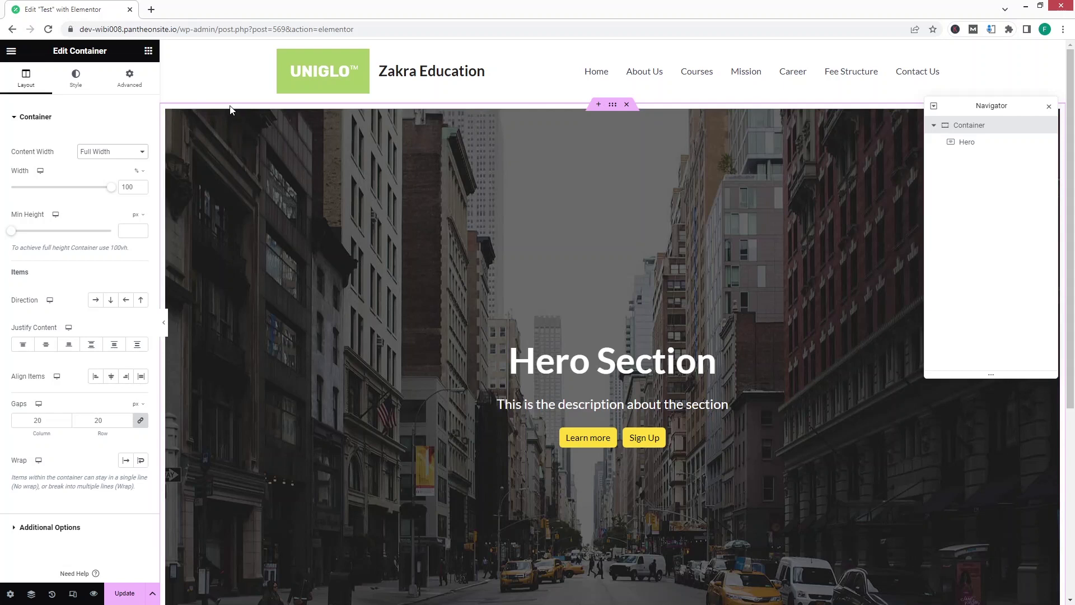
- Set the container's linked padding to 0 on all four sides in its Advanced settings
click(128, 82)
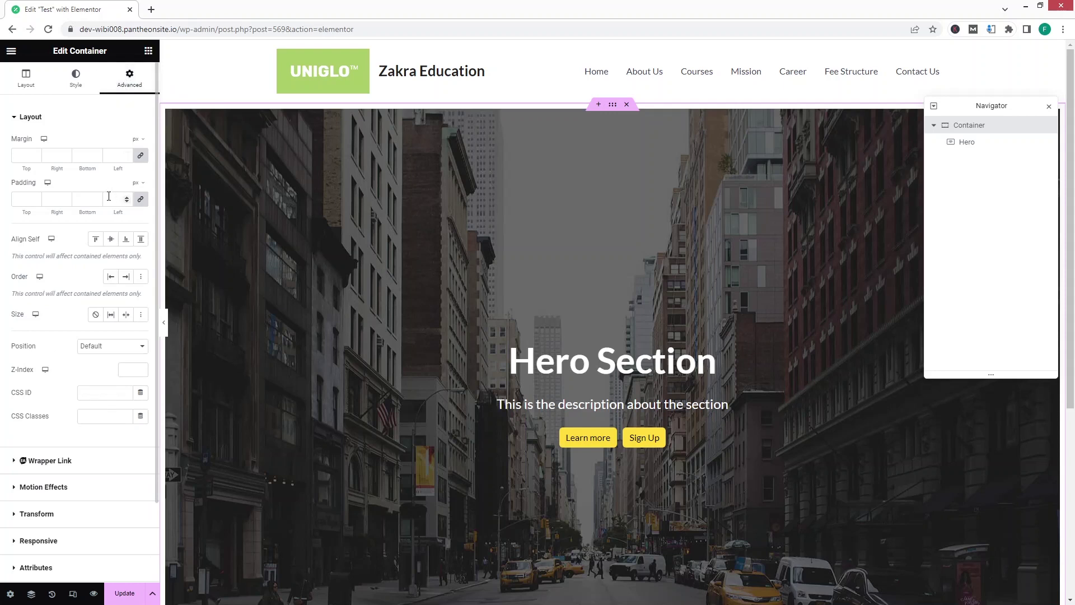
text(0)
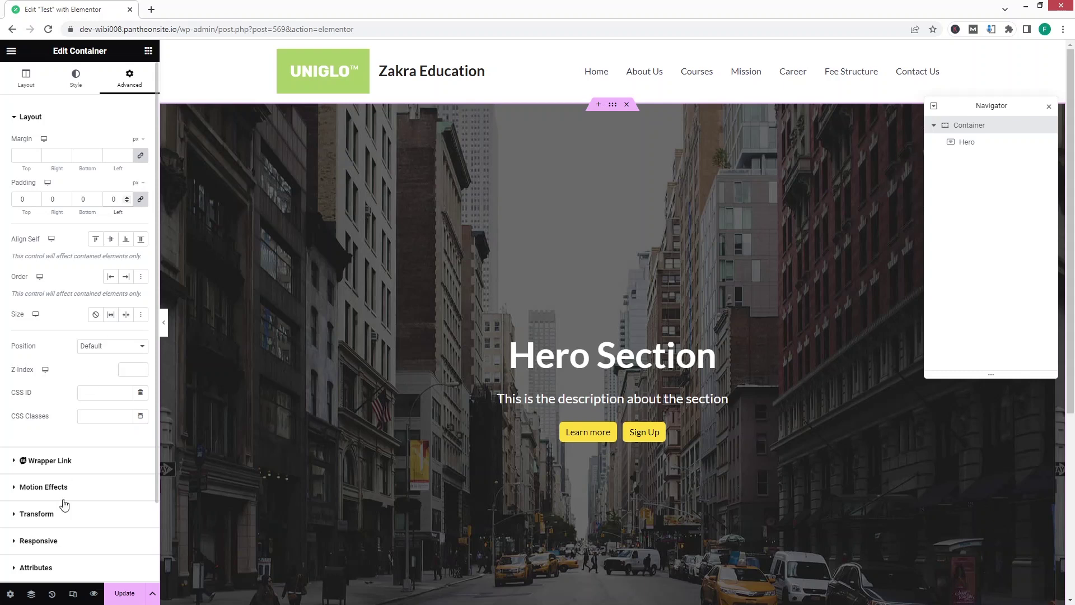
- Update the Test page and preview the changes in a new browser tab
click(122, 595)
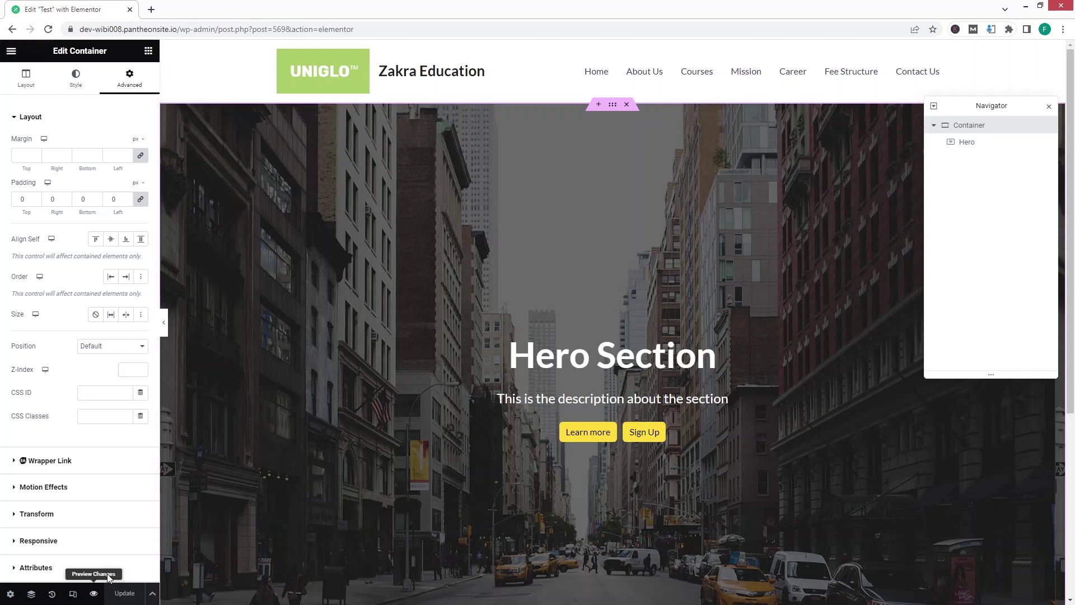
click(94, 595)
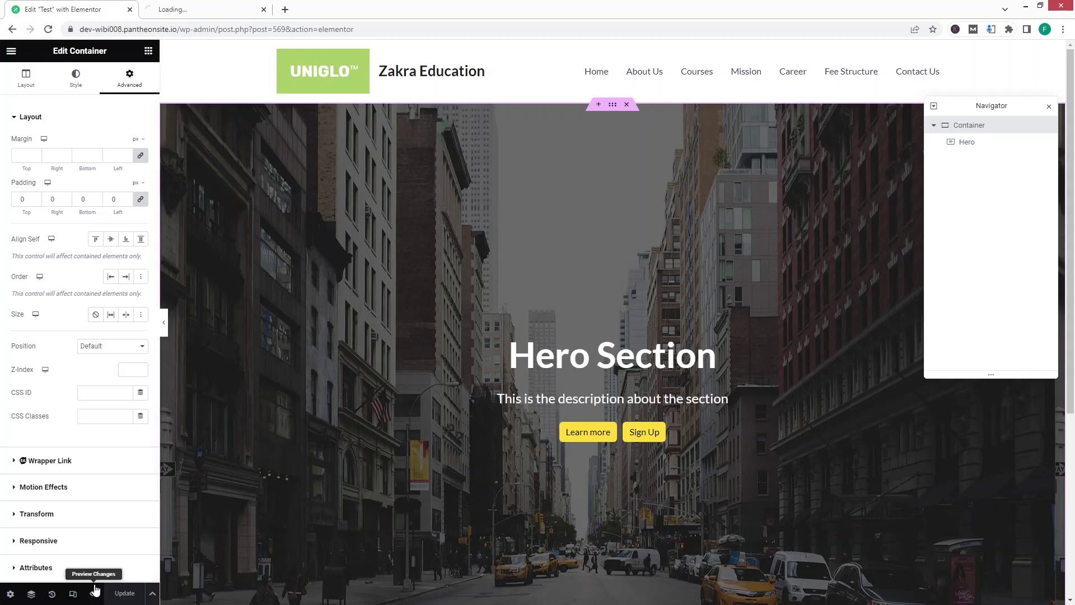